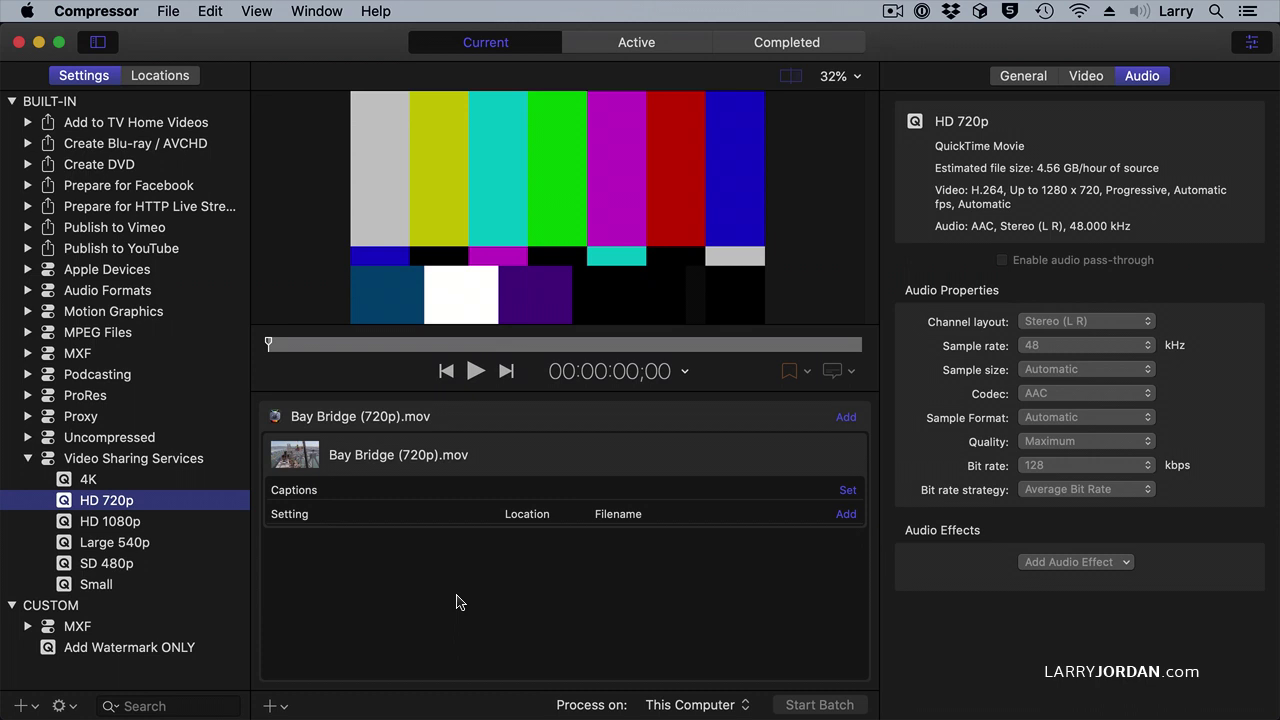
# Step: Start a new Compressor setting and keep Apple Devices as its output format
pyautogui.click(22, 706)
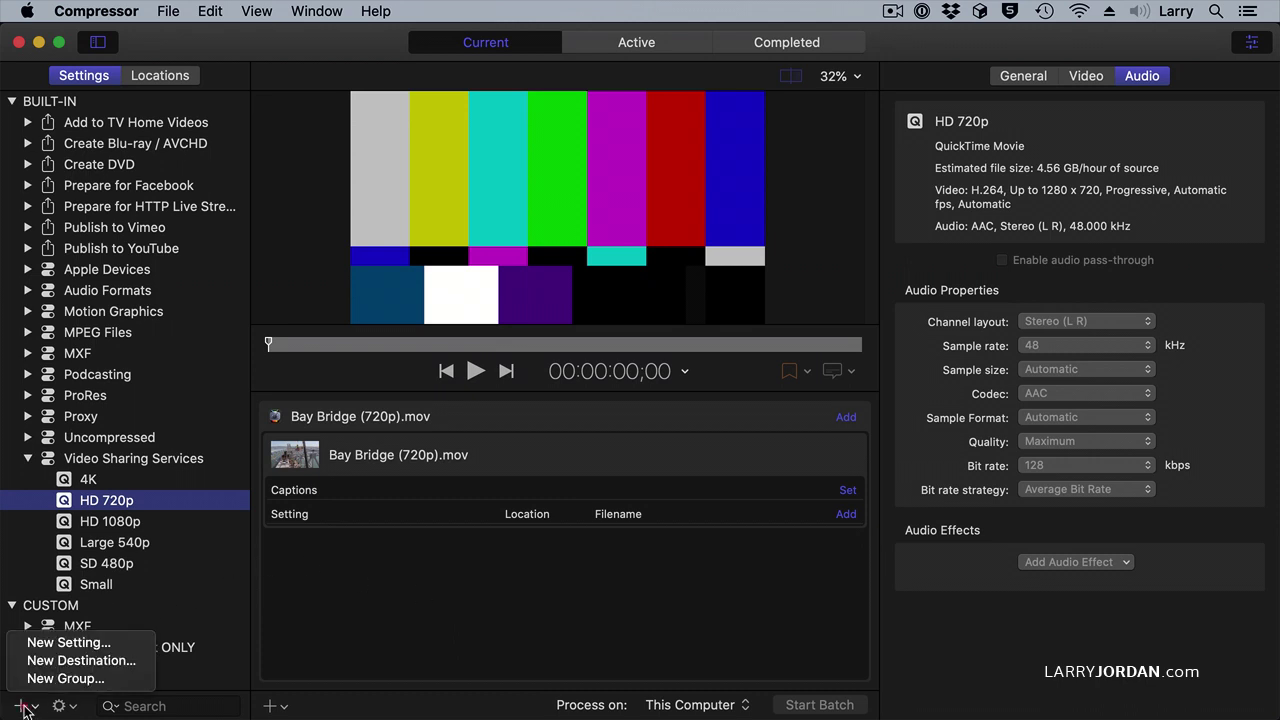
pyautogui.click(118, 645)
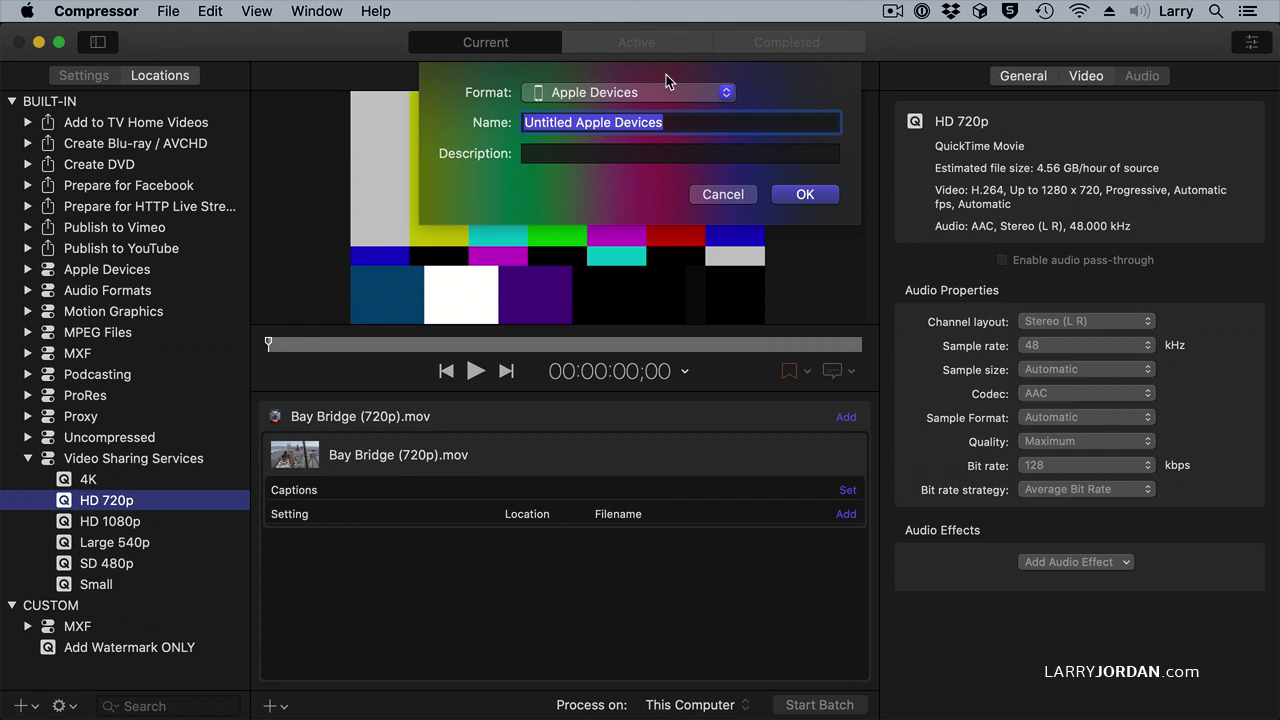
pyautogui.click(670, 91)
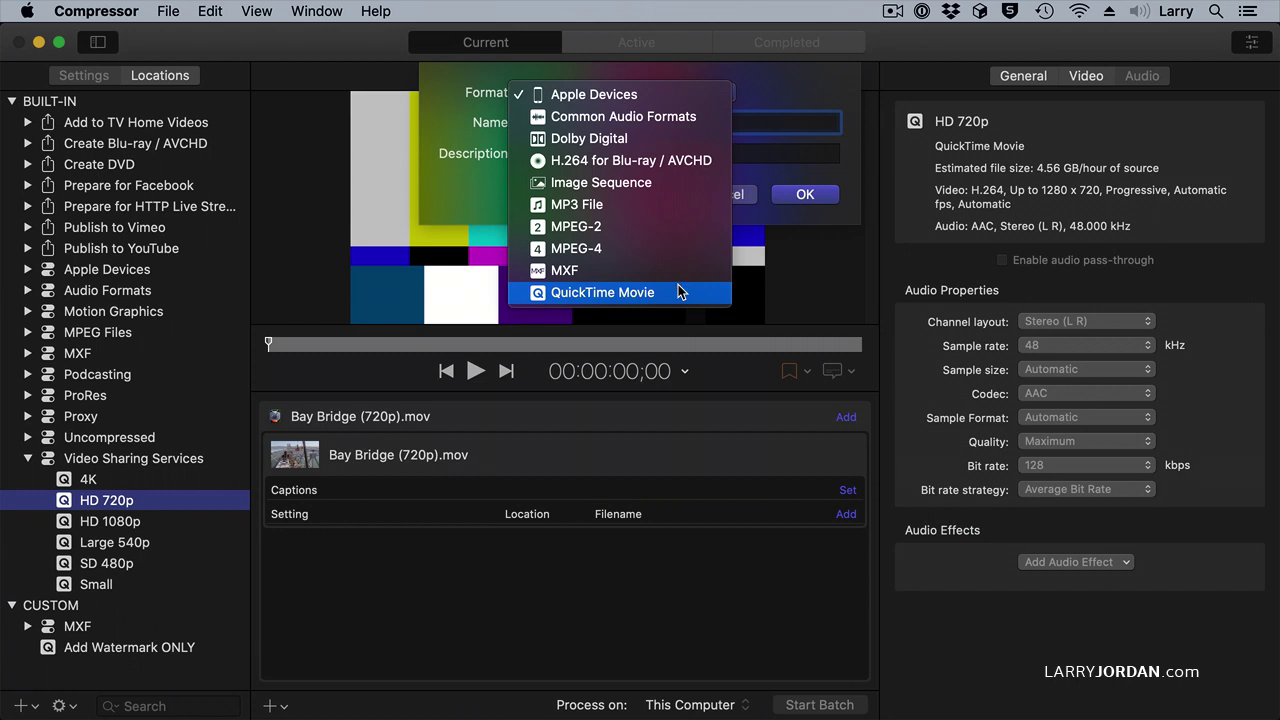
pyautogui.click(684, 95)
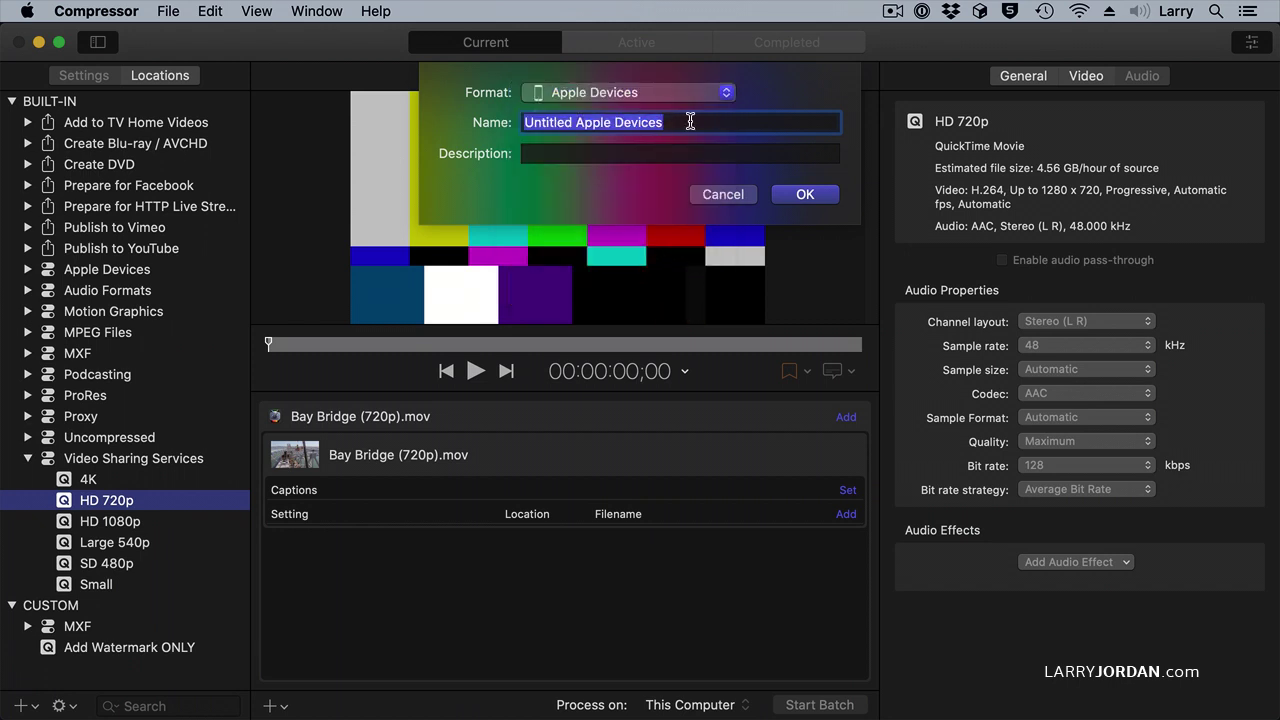
# Step: Name the setting with the owner's name plus '720p Compression Setting', with a 720p 30 fps H.264 description
pyautogui.tripleClick(690, 122)
pyautogui.write('Larr')
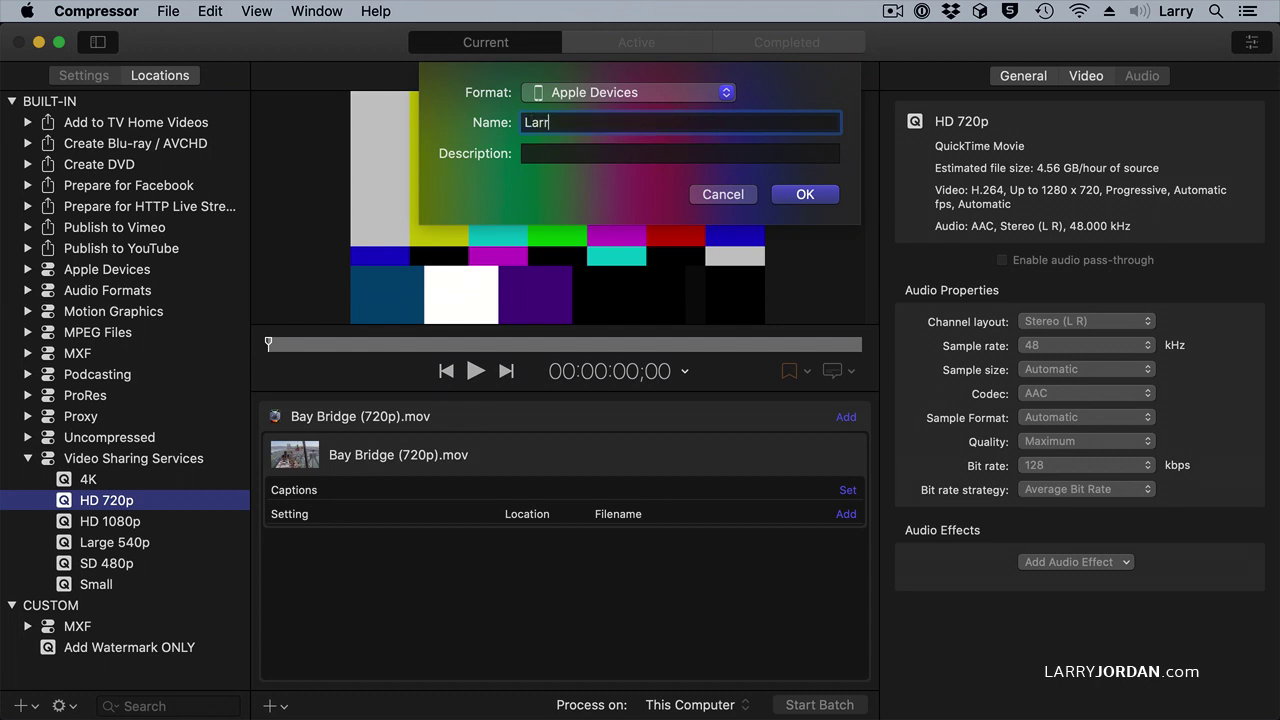
pyautogui.write("y's 720p Compression Setti")
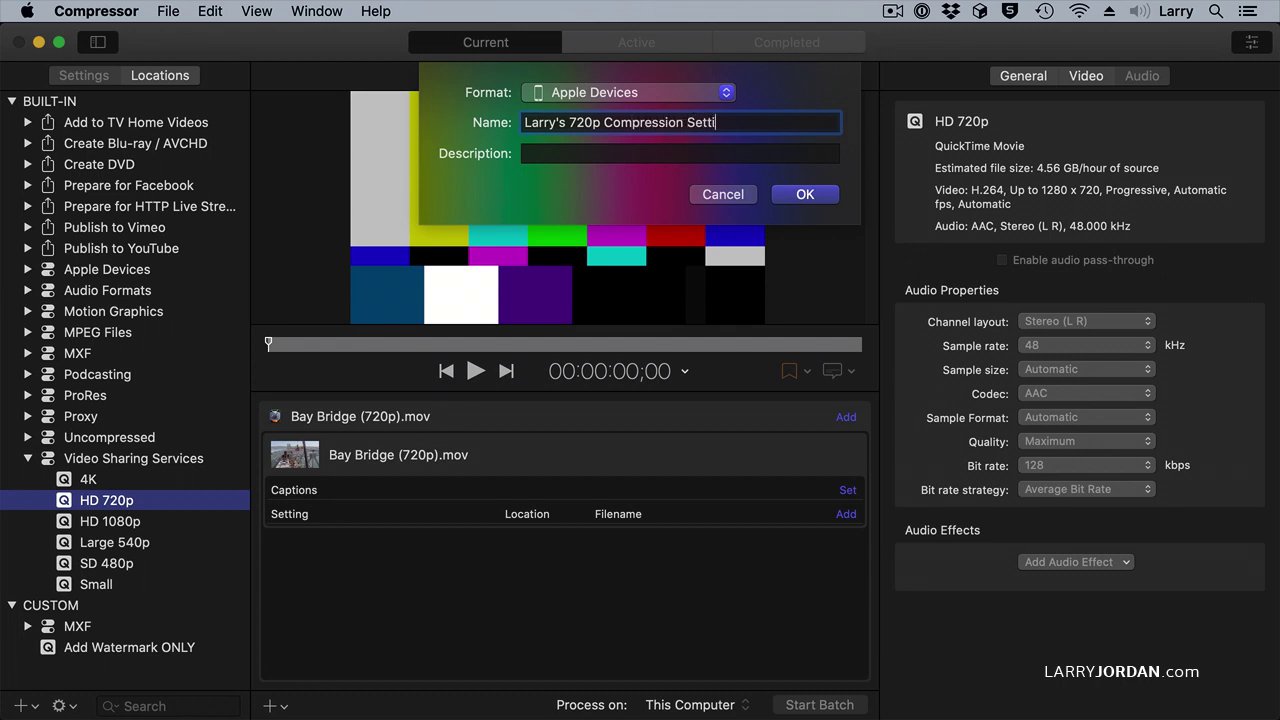
pyautogui.write('ng')
pyautogui.press('Tab')
pyautogui.write('720')
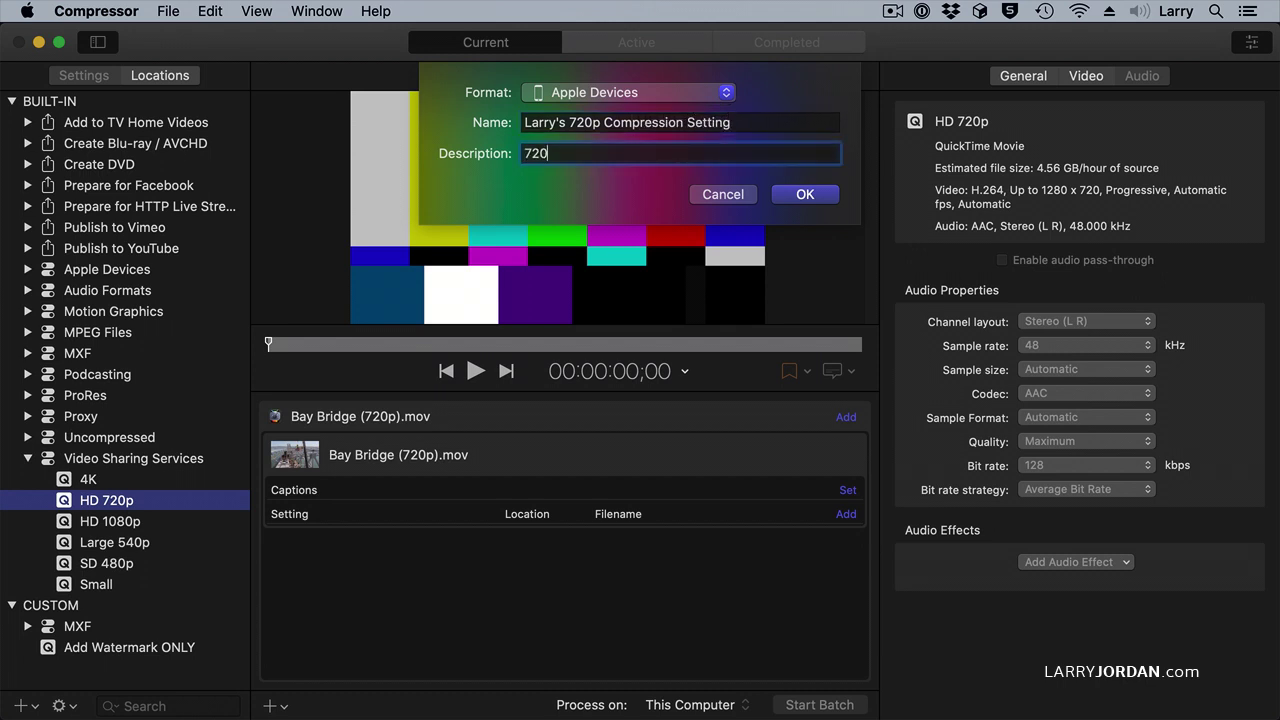
pyautogui.write('p 30 fprs H.264')
# Step: Create the setting and turn on 'Optimize for network use' in its General properties
pyautogui.click(805, 194)
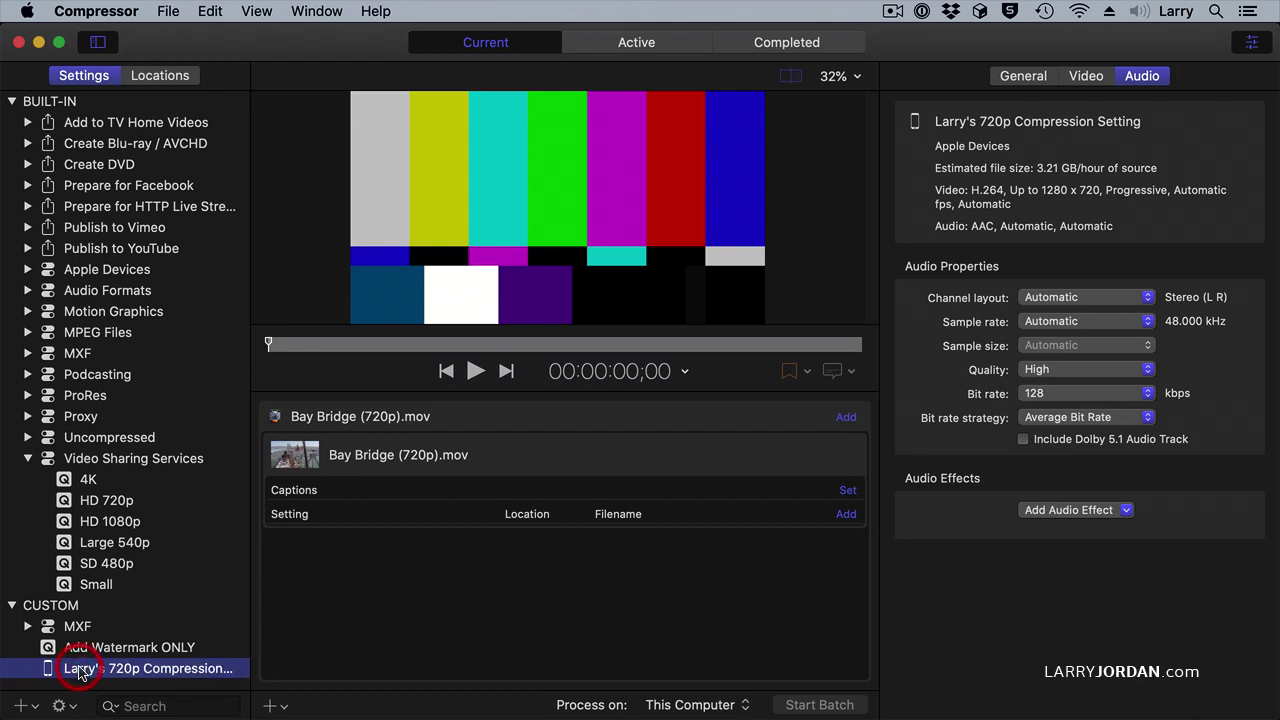
pyautogui.click(1022, 76)
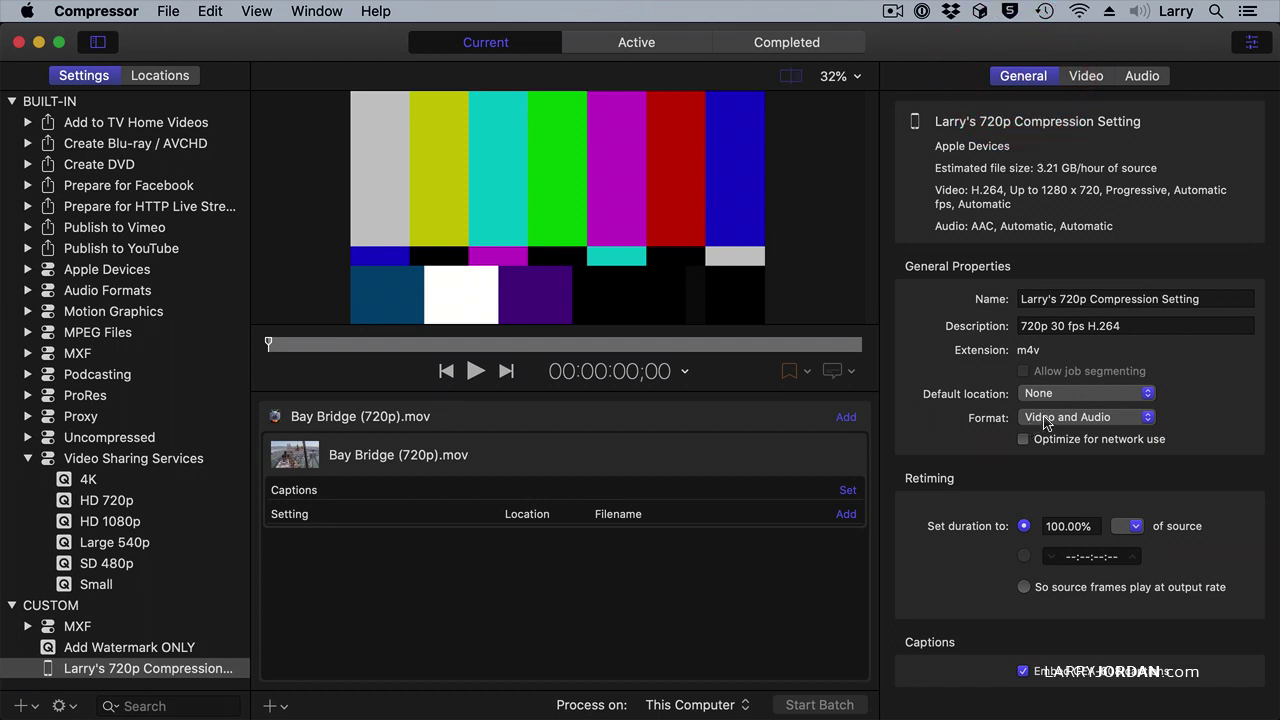
pyautogui.click(1023, 439)
# Step: Keep the video frame size at 'Up to 1280 x 720'
pyautogui.click(1086, 76)
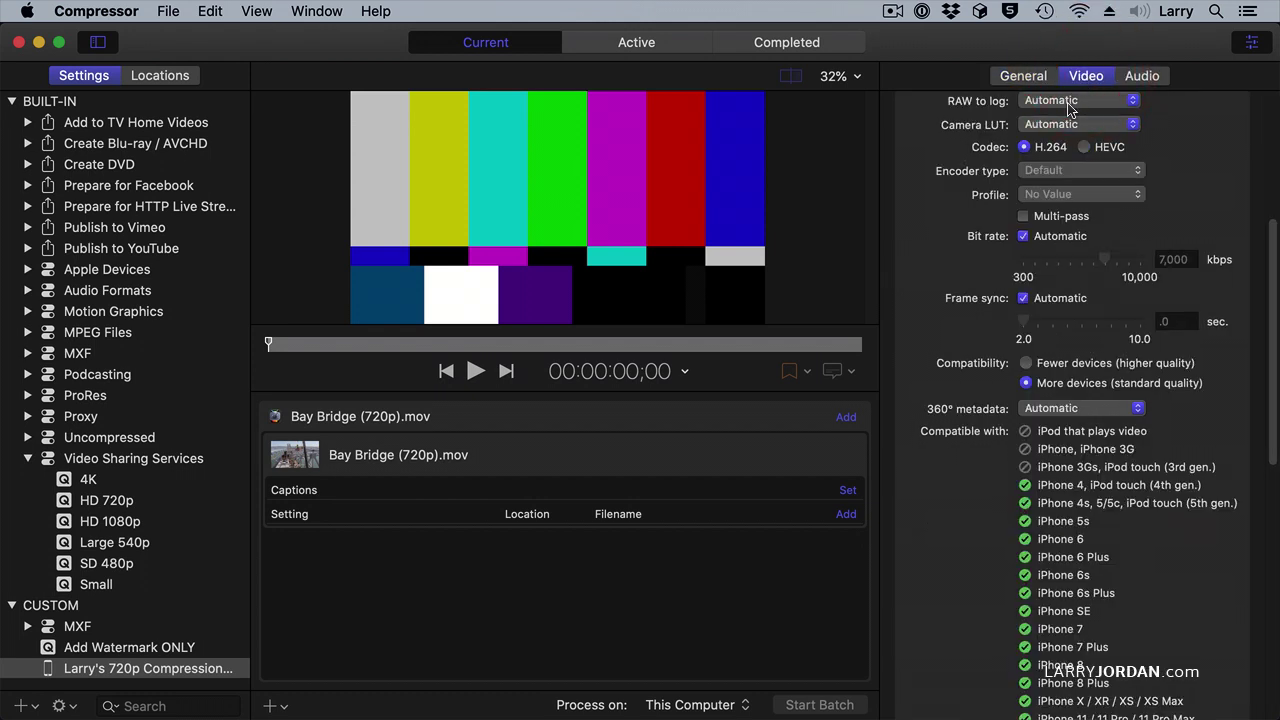
pyautogui.scroll(5, 1070, 110)
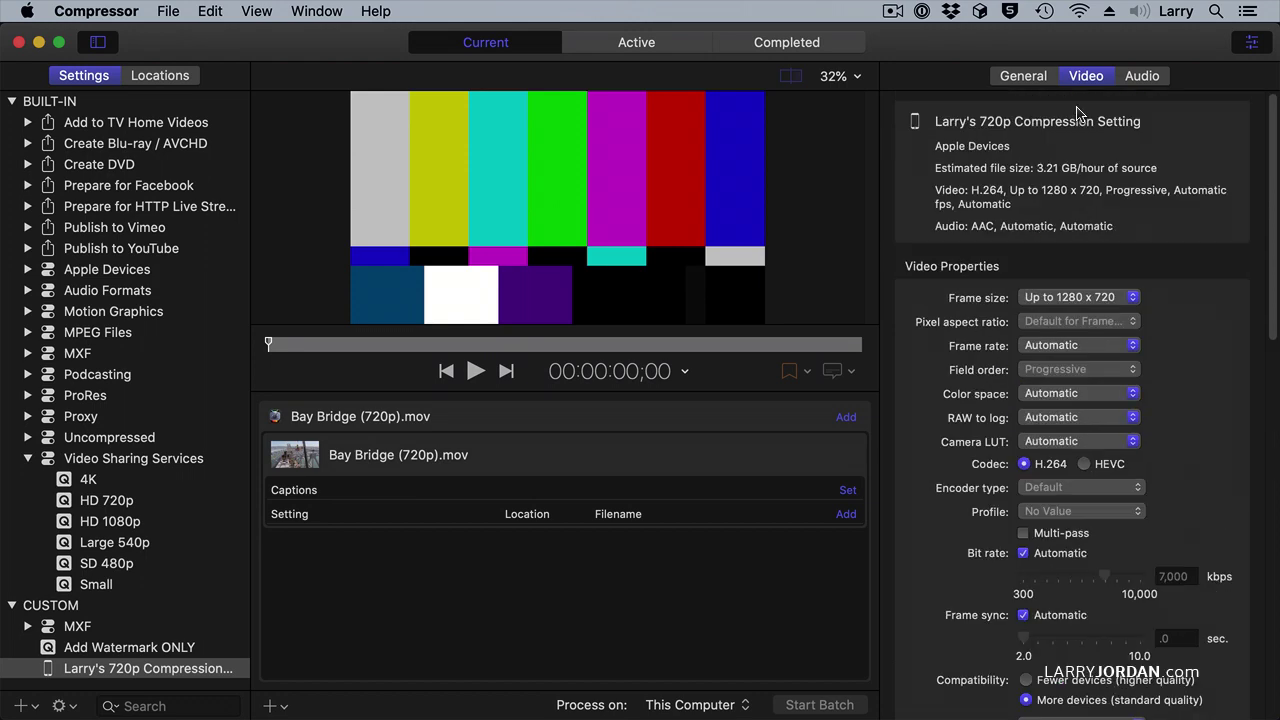
pyautogui.click(1068, 298)
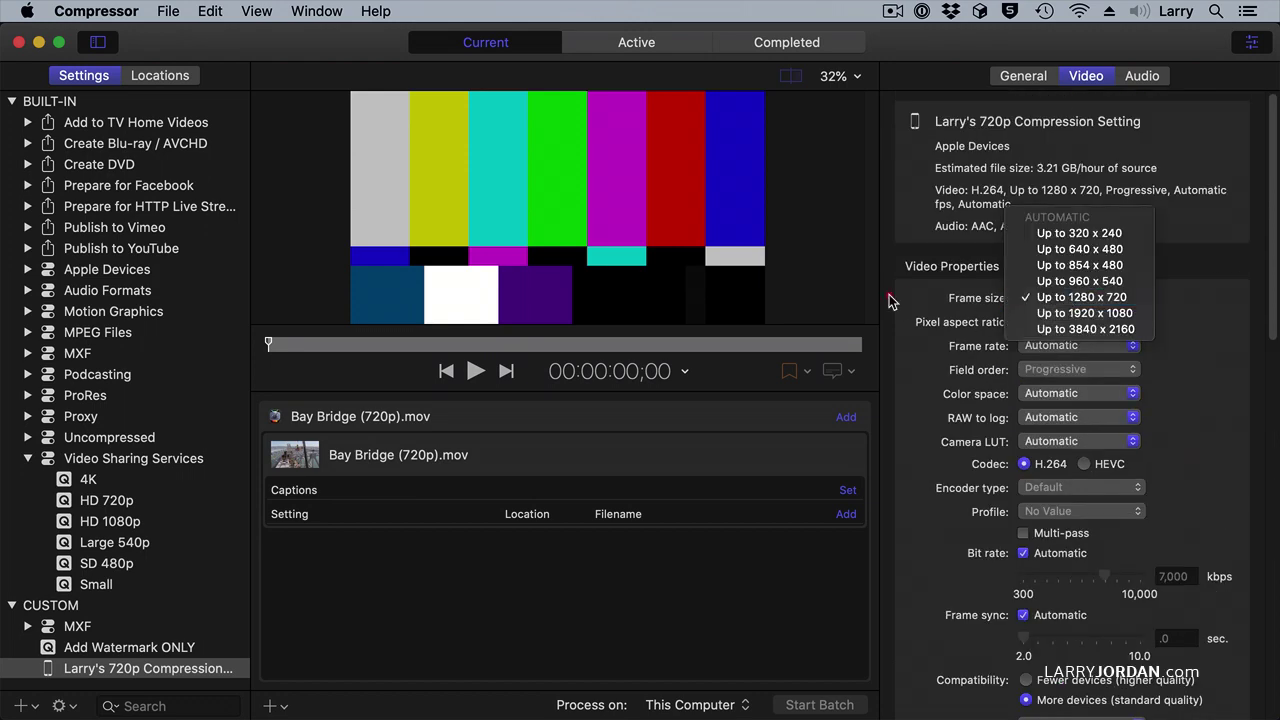
pyautogui.click(1037, 298)
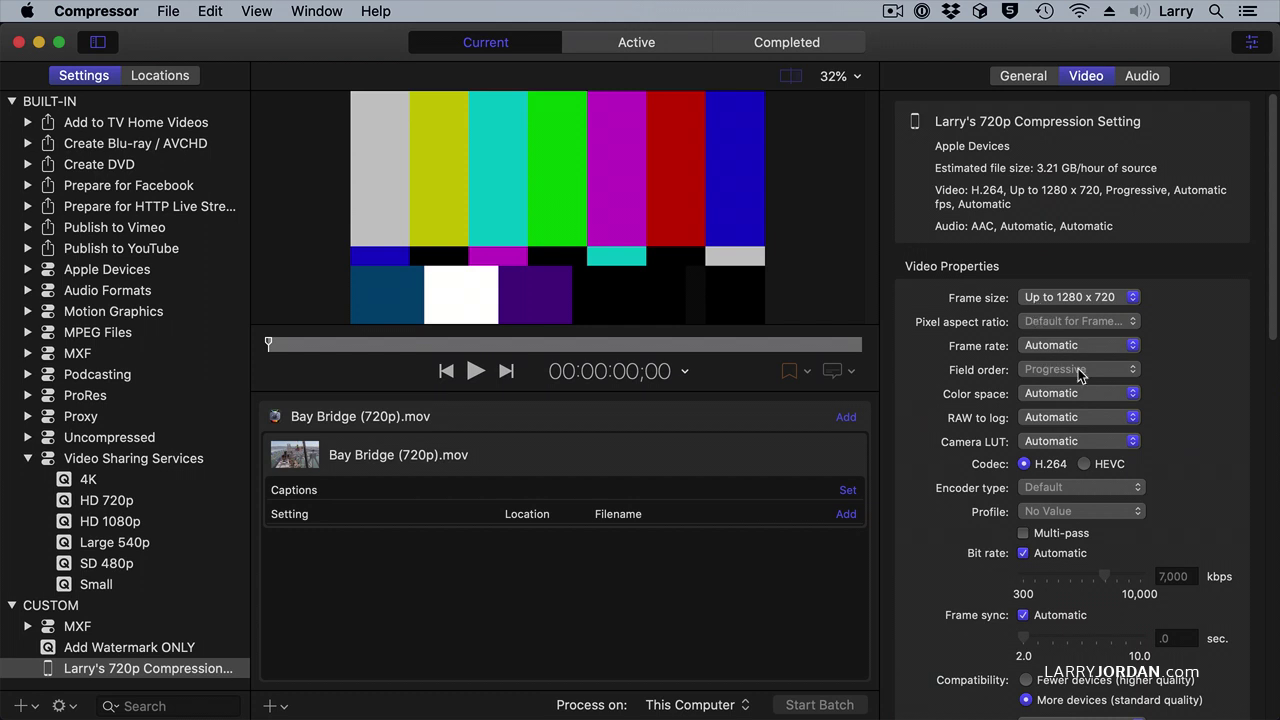
# Step: Turn off automatic bit rate and set a fixed 3,000 kbps instead of 7,000
pyautogui.scroll(-3, 950, 429)
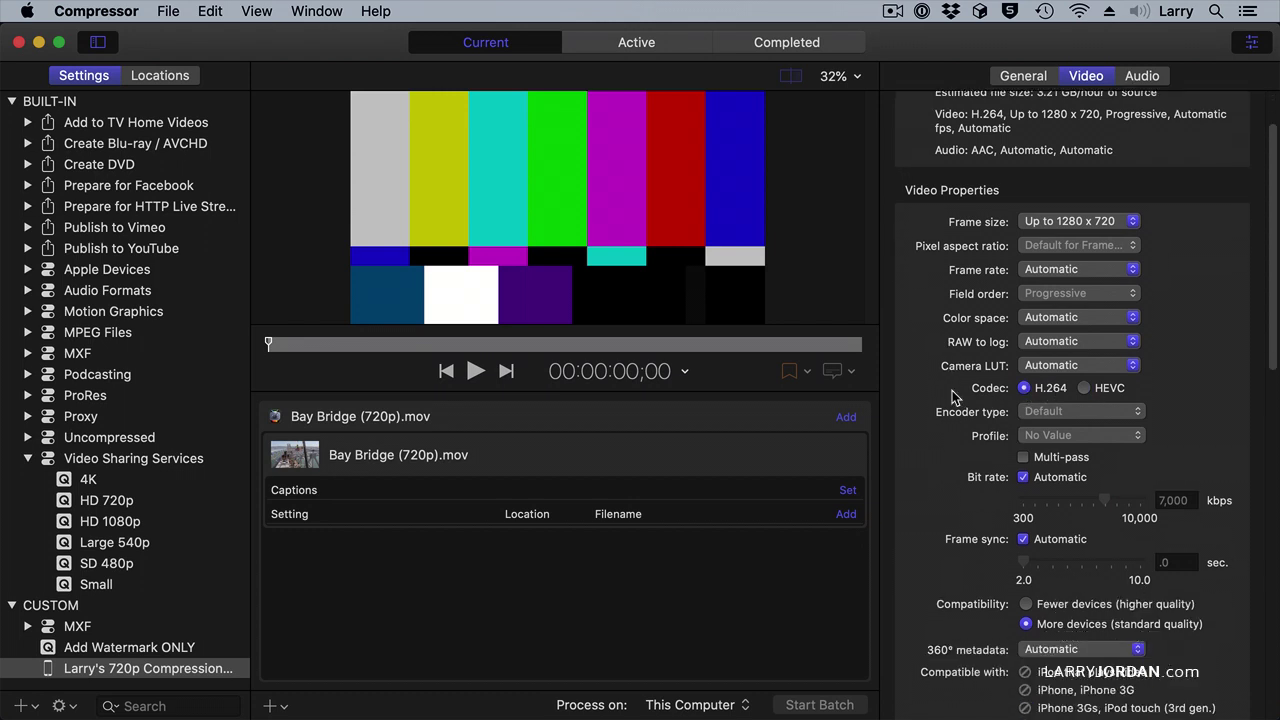
pyautogui.scroll(-2, 958, 398)
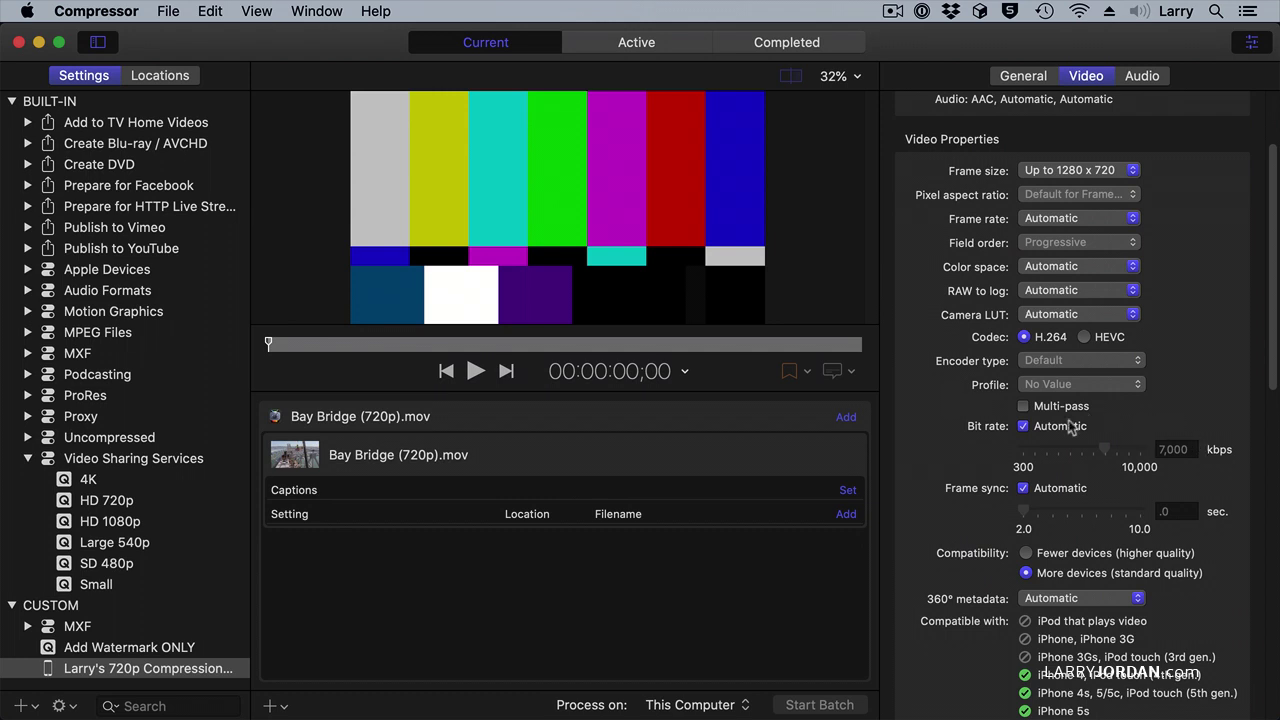
pyautogui.click(1023, 427)
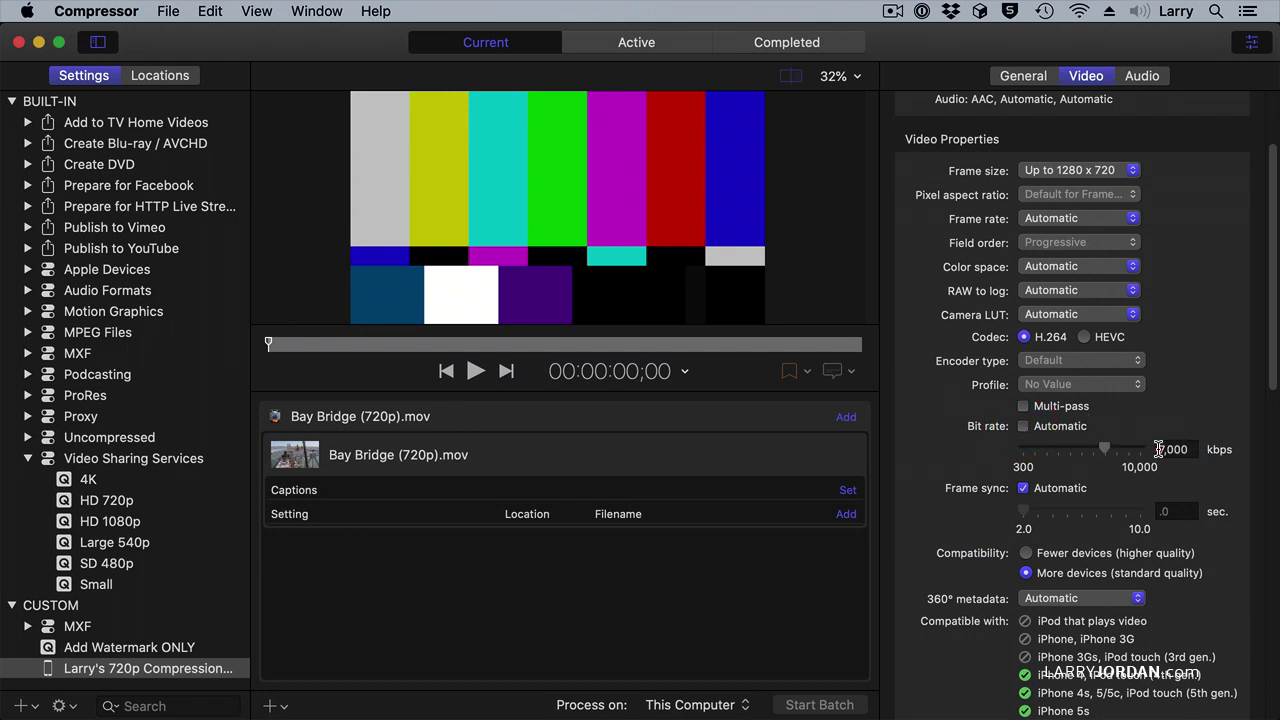
pyautogui.doubleClick(1158, 449)
pyautogui.write('300')
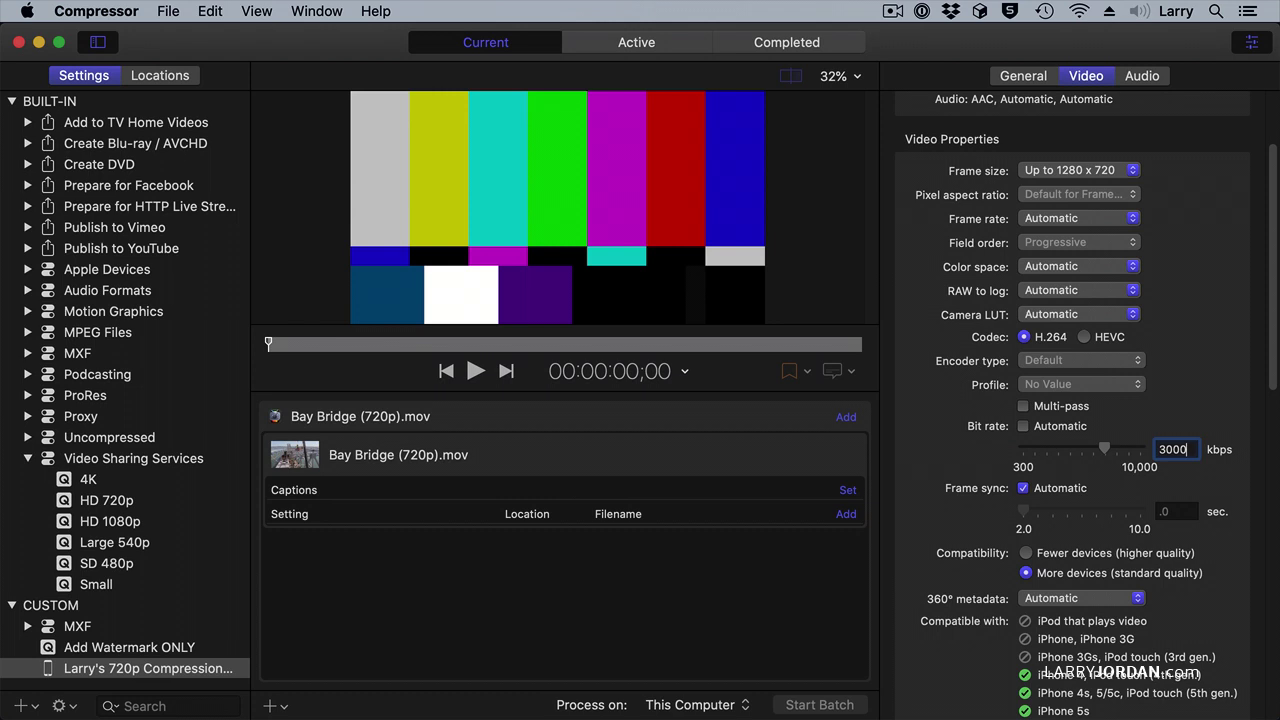
pyautogui.press('Return')
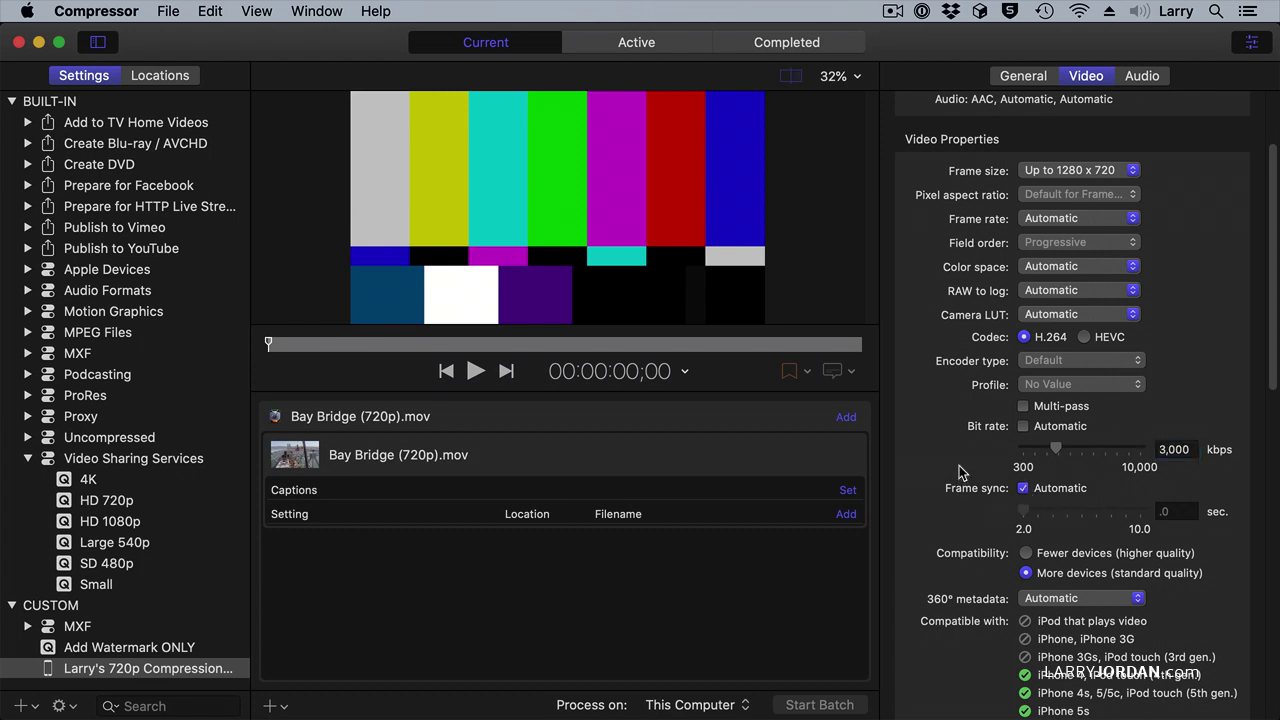
# Step: Review the Compatible with device list and collapse the Cropping & Padding section
pyautogui.scroll(-3, 960, 480)
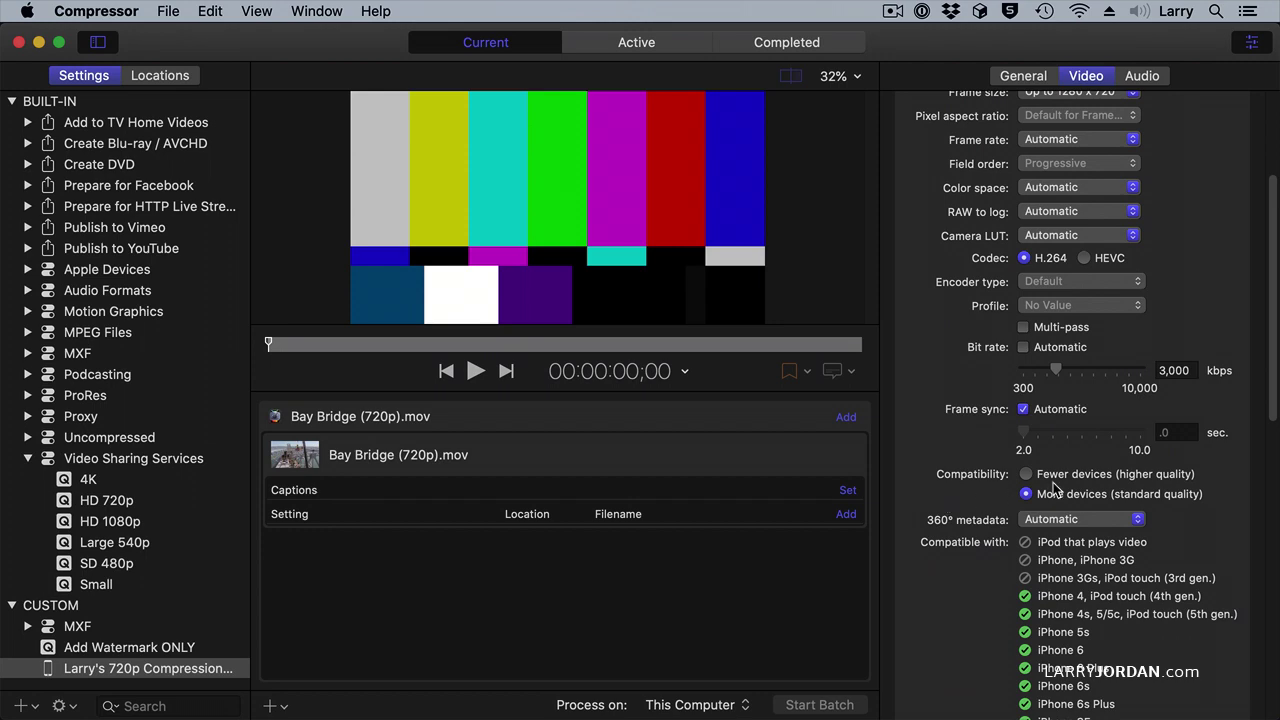
pyautogui.scroll(-10, 1010, 480)
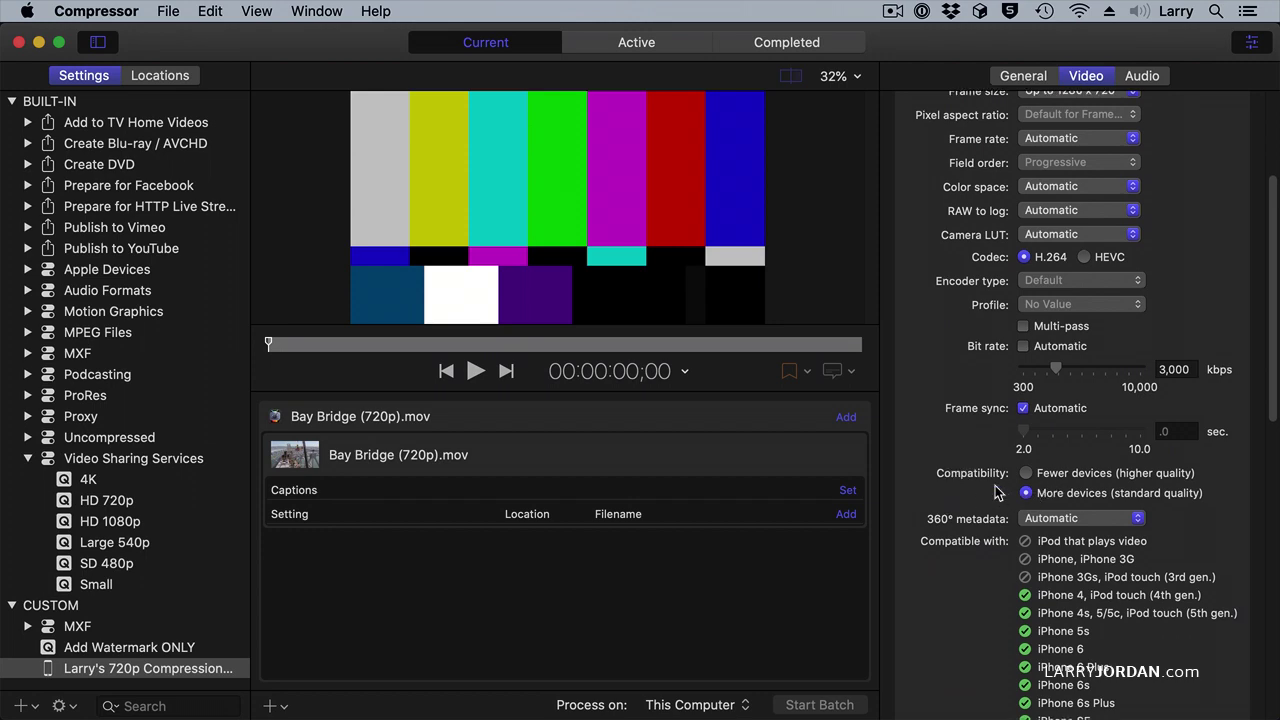
pyautogui.scroll(-4, 1001, 413)
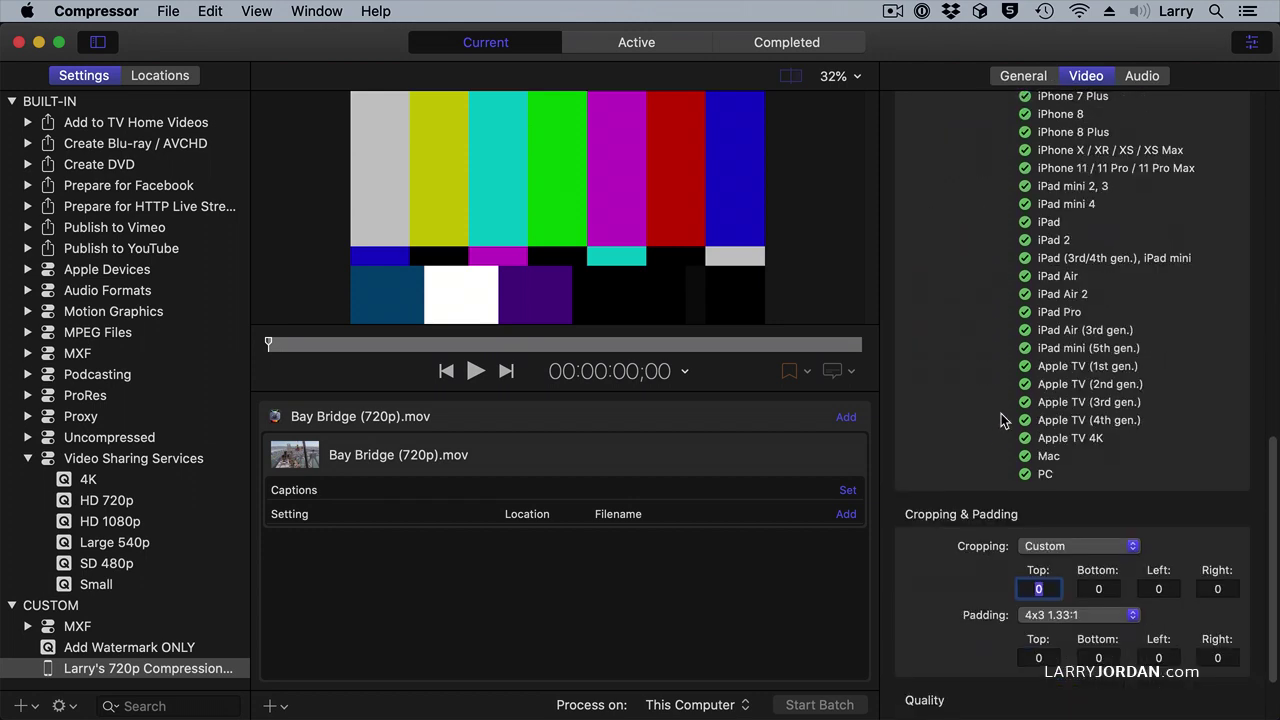
pyautogui.scroll(3, 1001, 413)
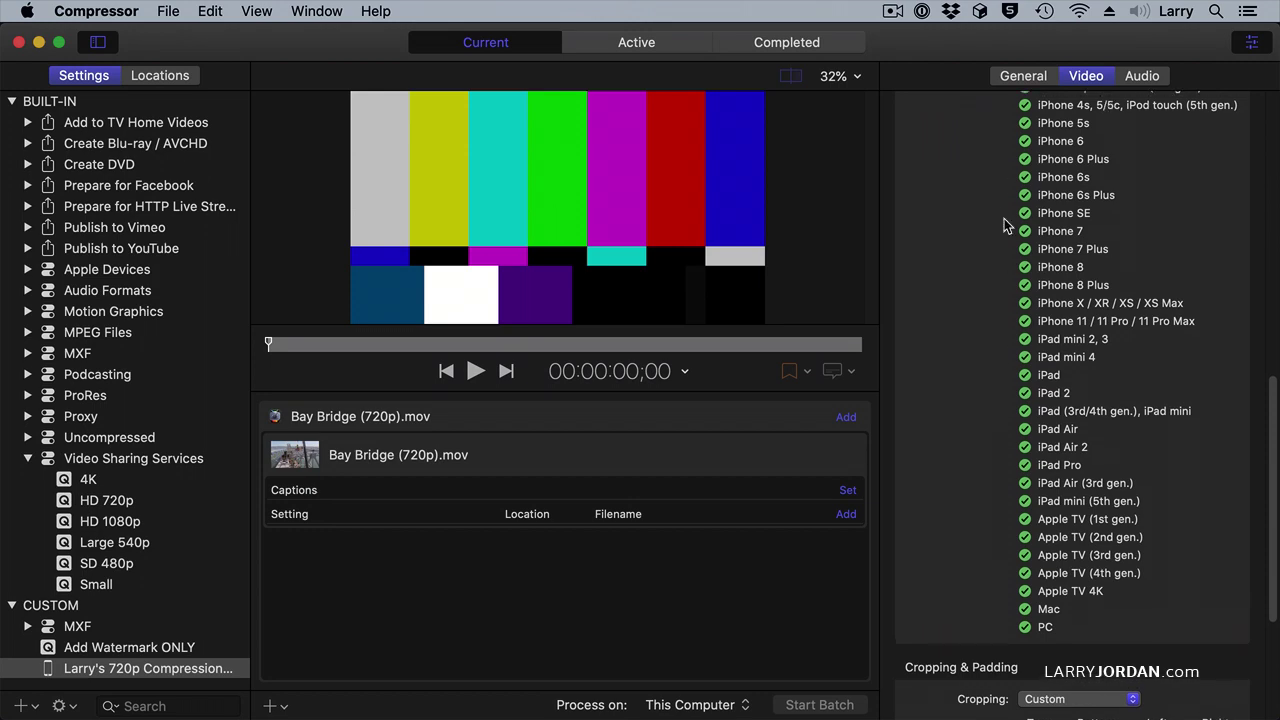
pyautogui.scroll(6, 1004, 218)
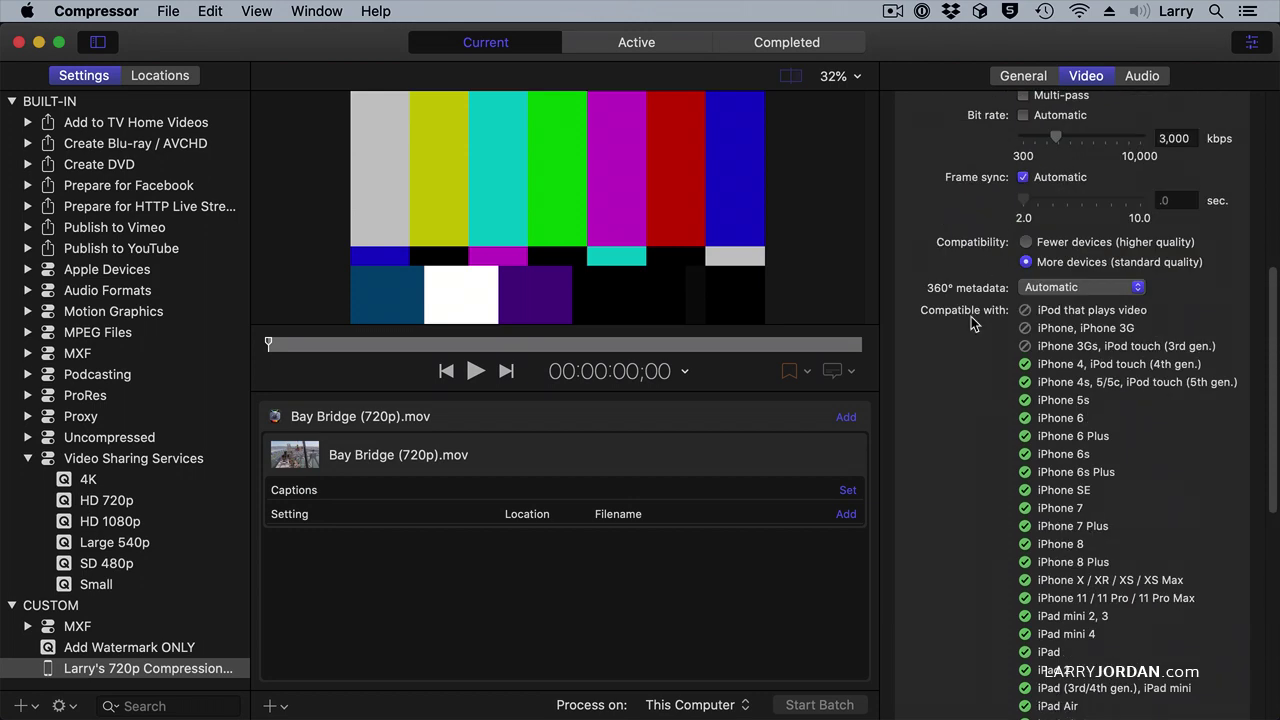
pyautogui.scroll(2, 971, 316)
pyautogui.scroll(-10, 971, 316)
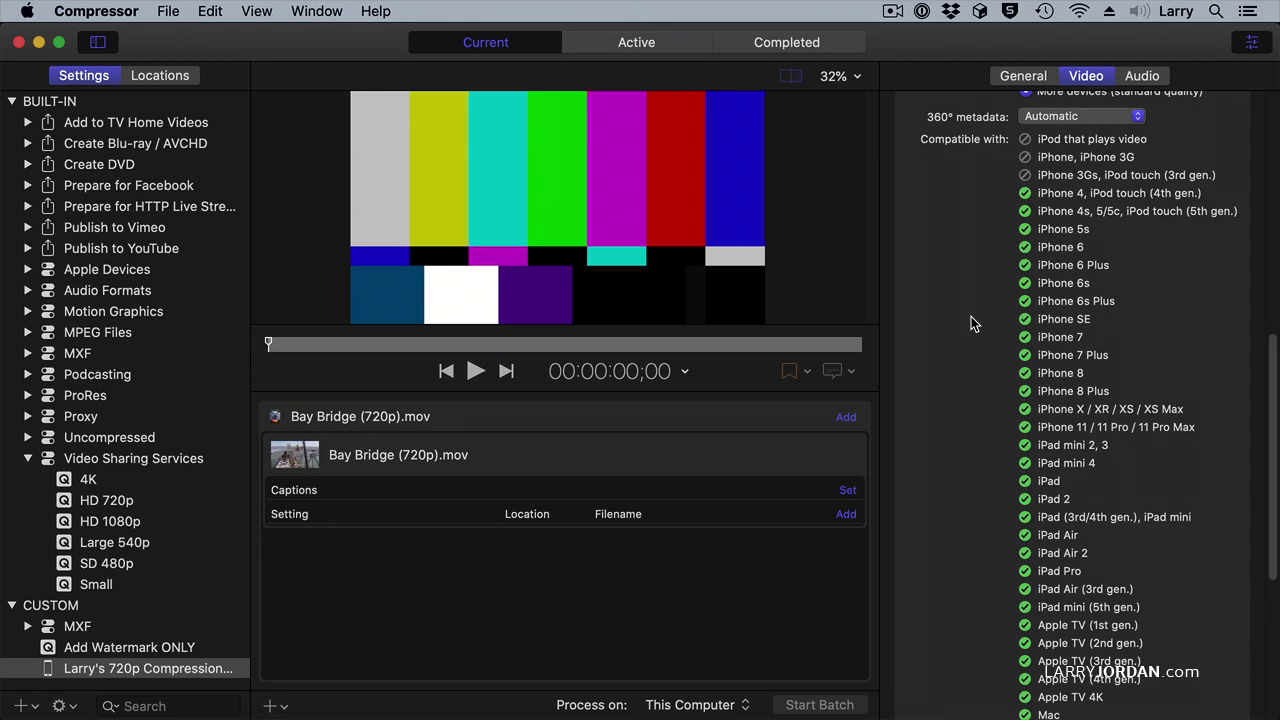
pyautogui.scroll(-3, 971, 316)
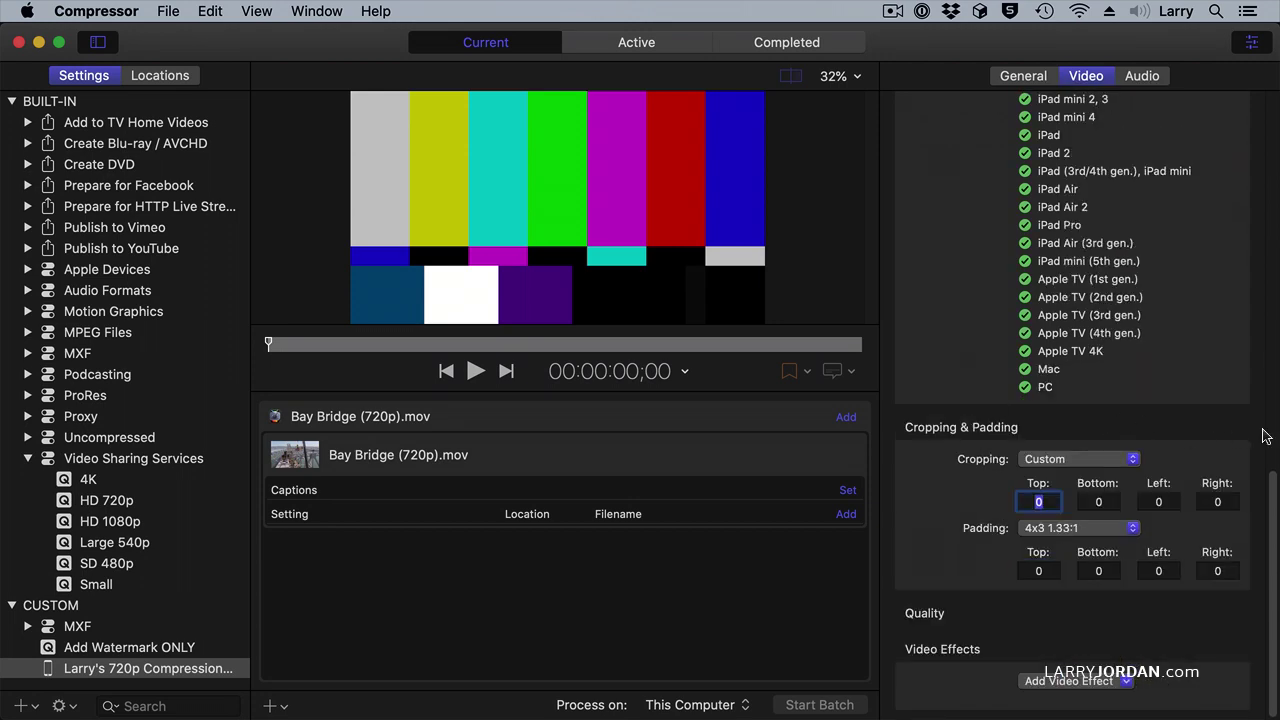
pyautogui.click(1225, 431)
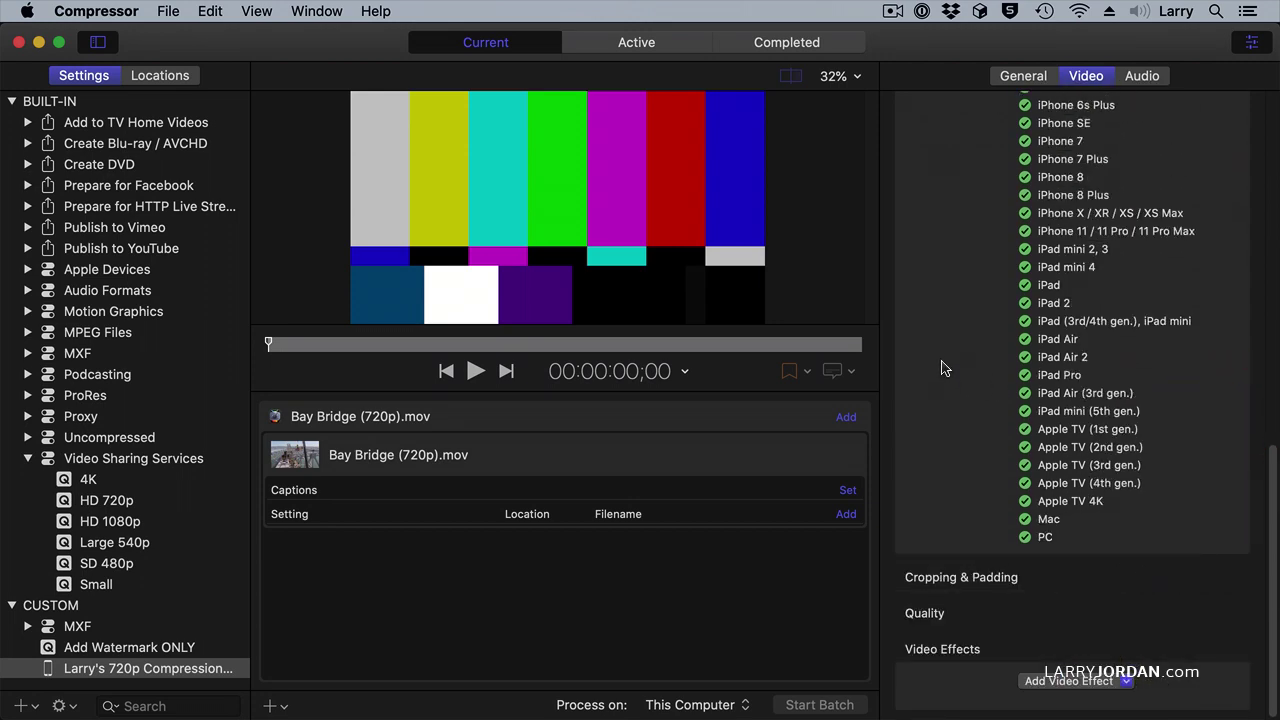
pyautogui.scroll(12, 946, 370)
# Step: Set the setting's audio to Stereo (L R) at 44.1 kHz, then switch to Final Cut Pro
pyautogui.click(1143, 76)
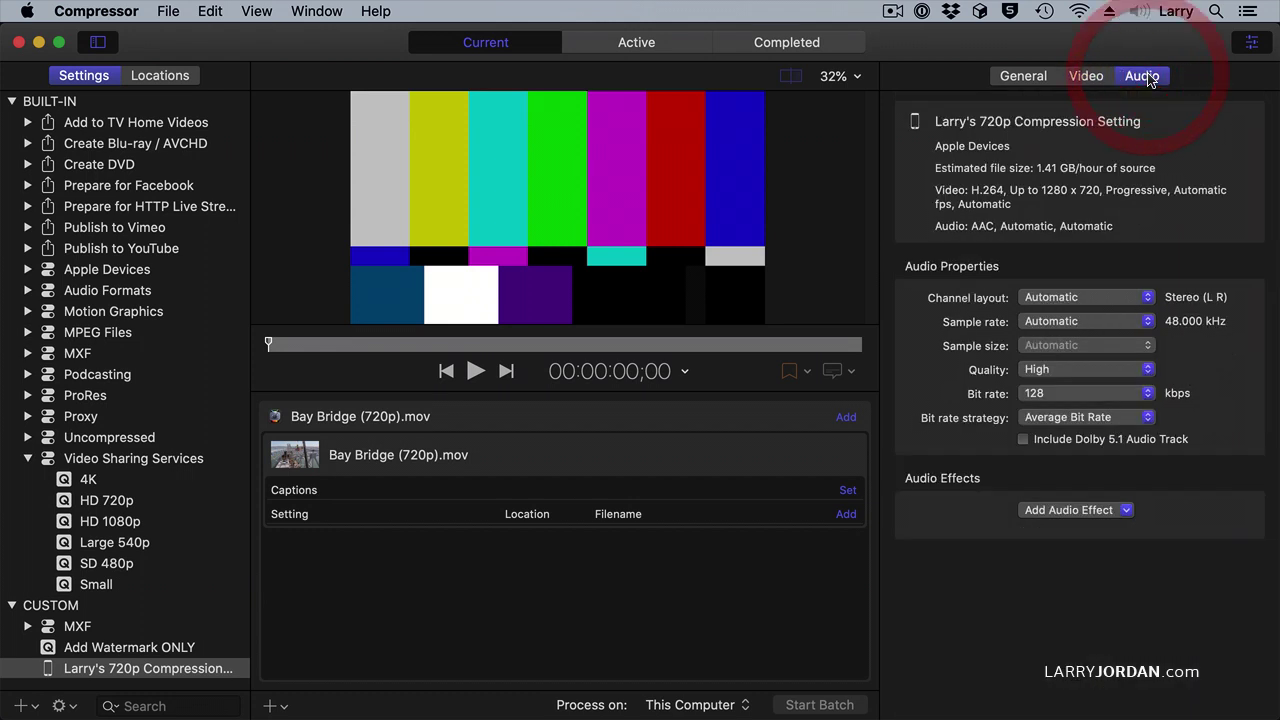
pyautogui.click(1050, 300)
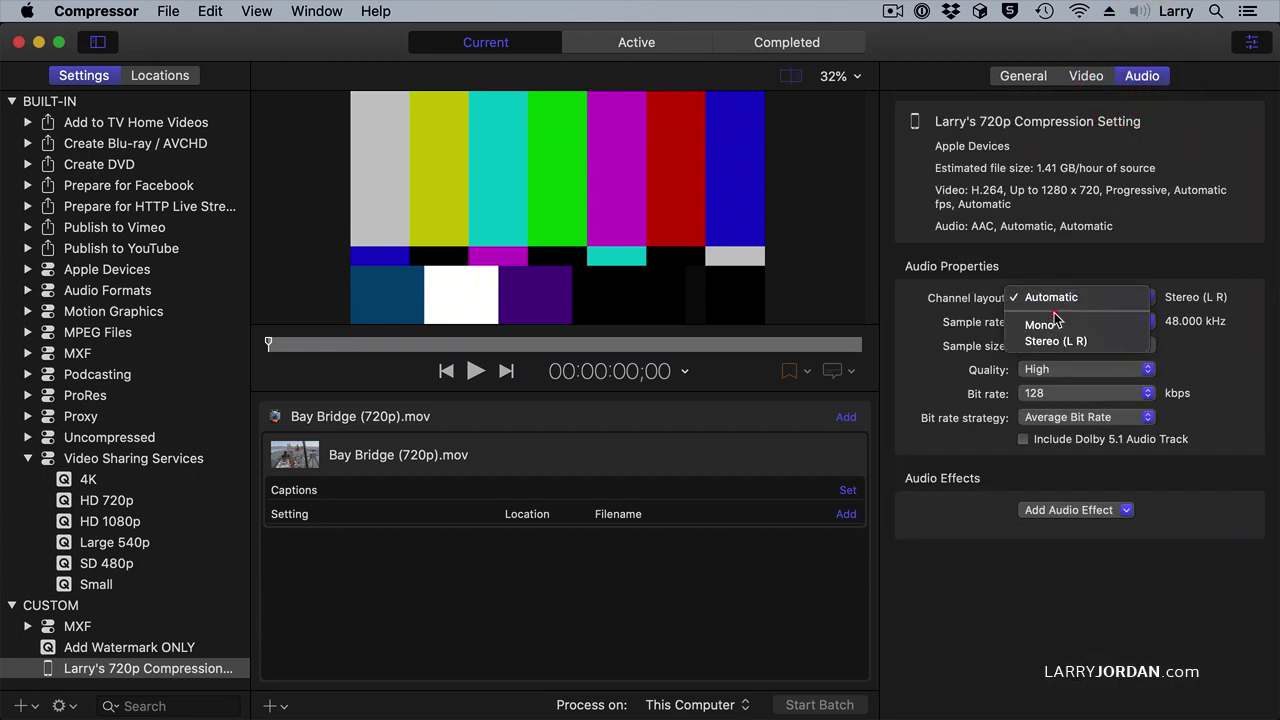
pyautogui.click(1052, 343)
pyautogui.click(1097, 321)
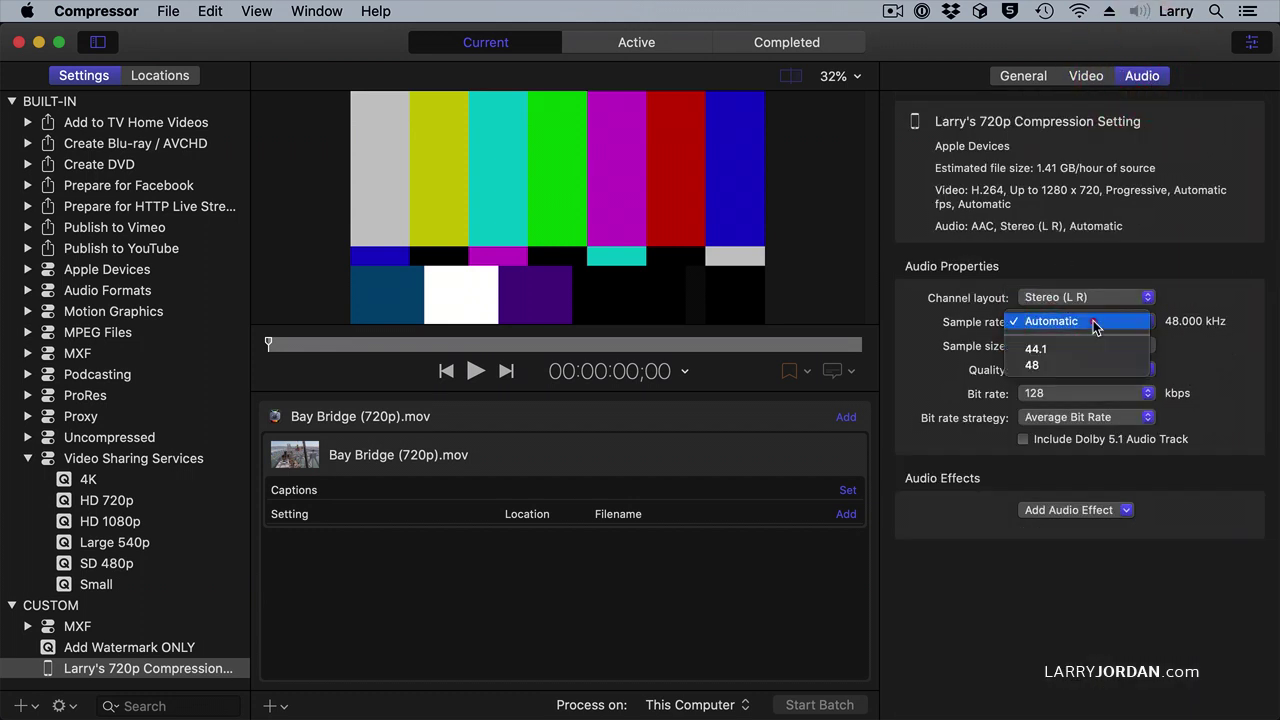
pyautogui.click(1082, 349)
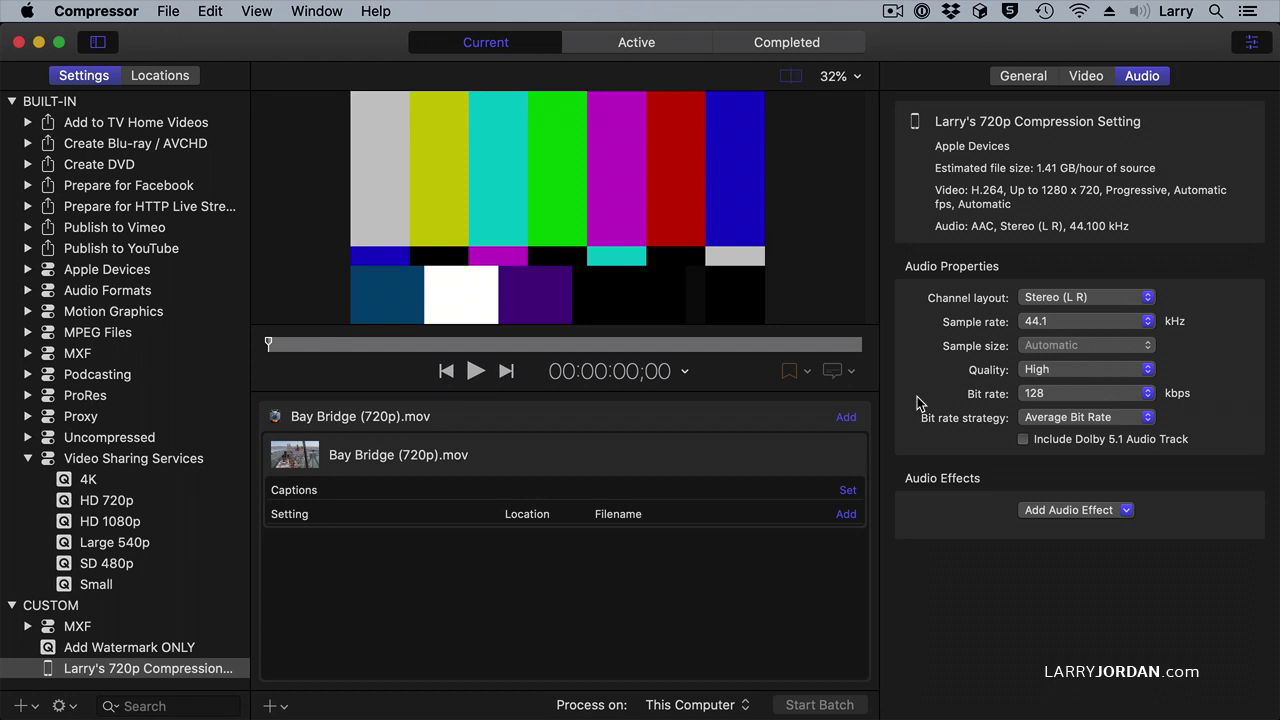
pyautogui.click(96, 648)
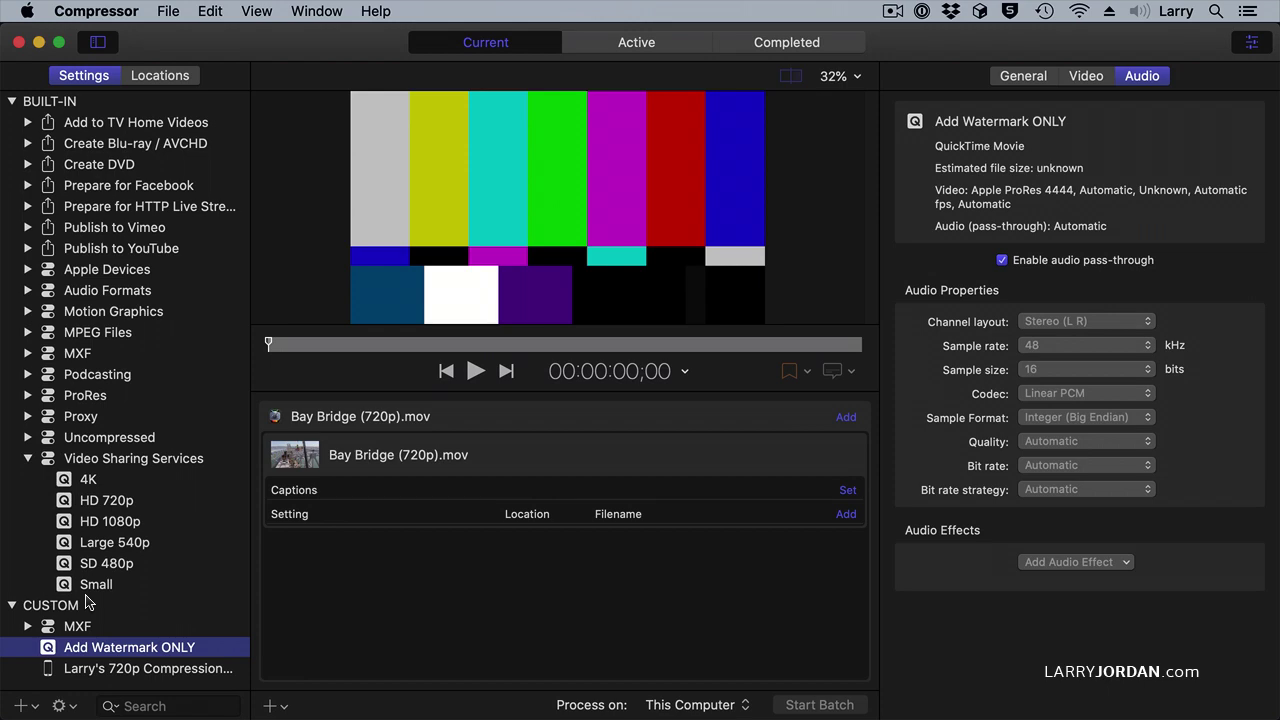
pyautogui.press('super+Tab')
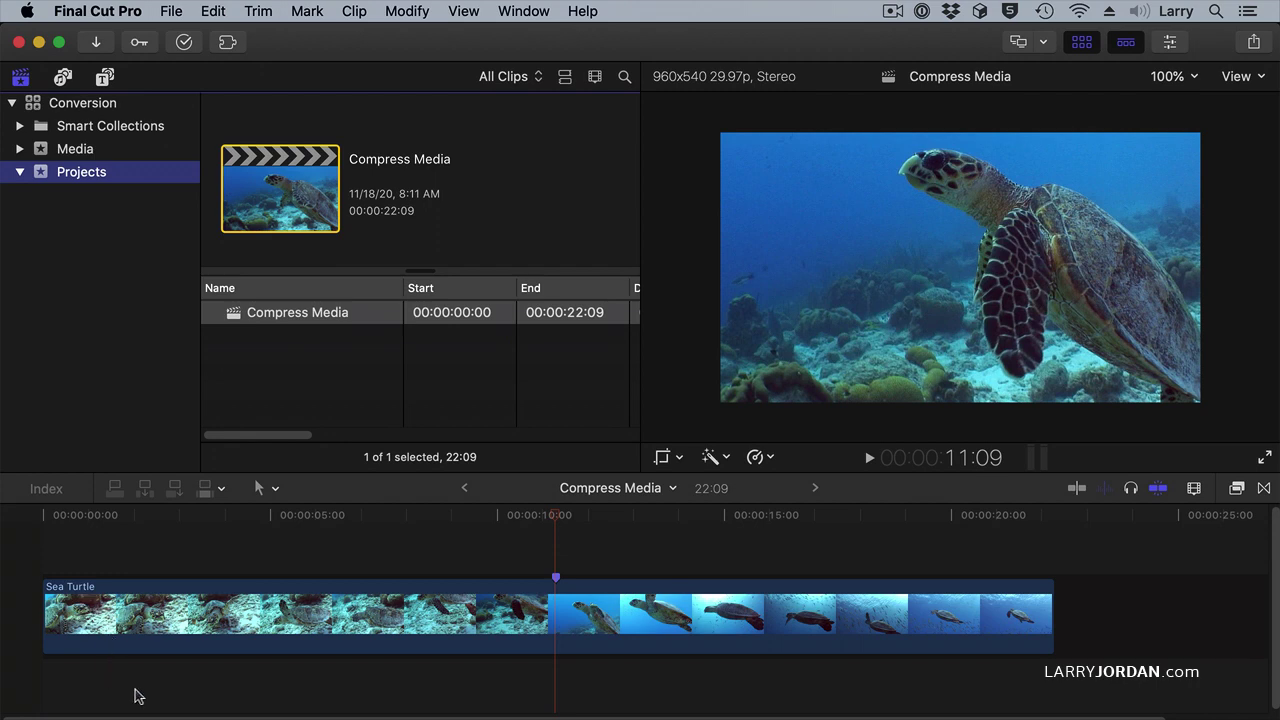
# Step: Activate the Compress Media timeline, move the playhead to 11:09, and open File > Share
pyautogui.click(171, 10)
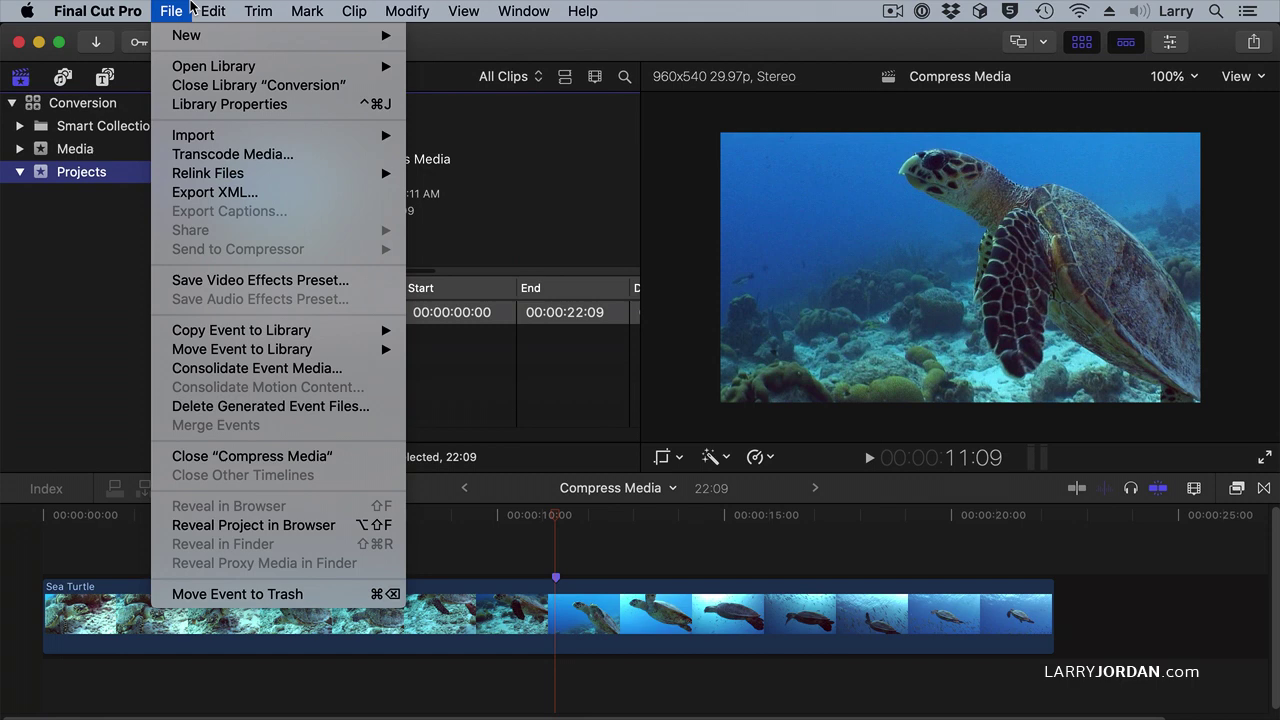
pyautogui.click(190, 11)
pyautogui.click(521, 551)
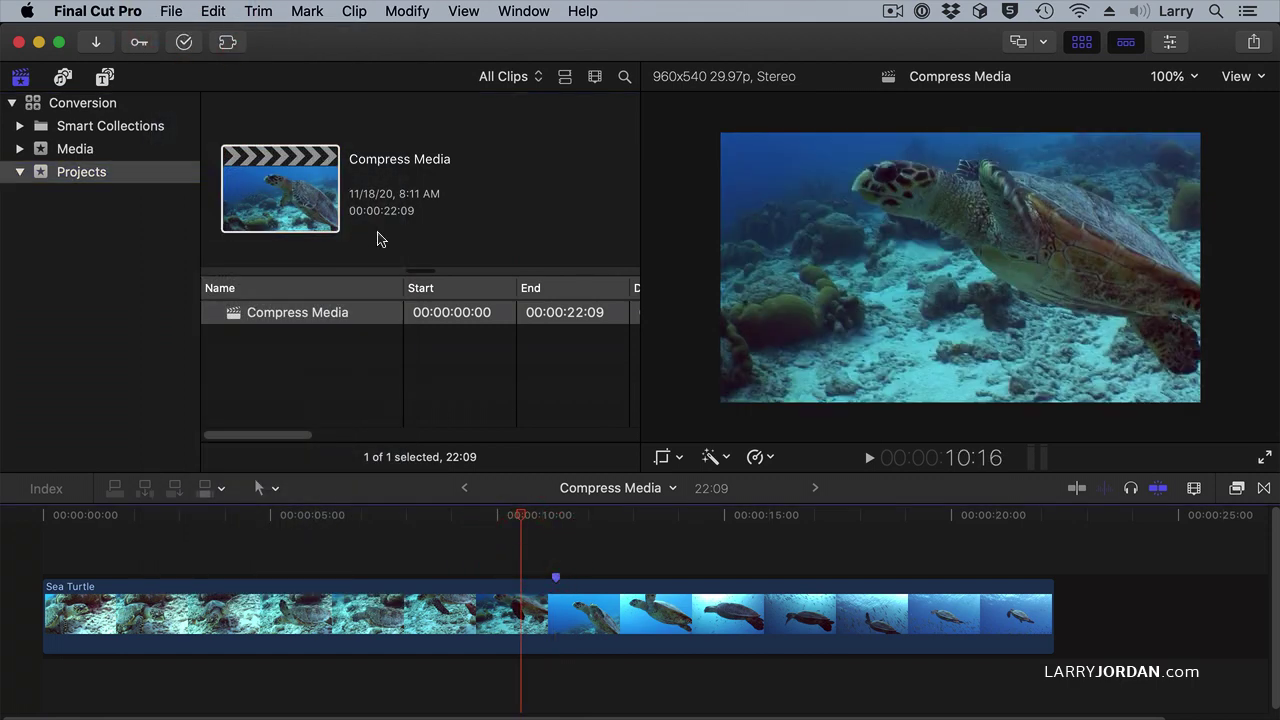
pyautogui.click(522, 517)
pyautogui.moveTo(522, 520); pyautogui.dragTo(556, 521)
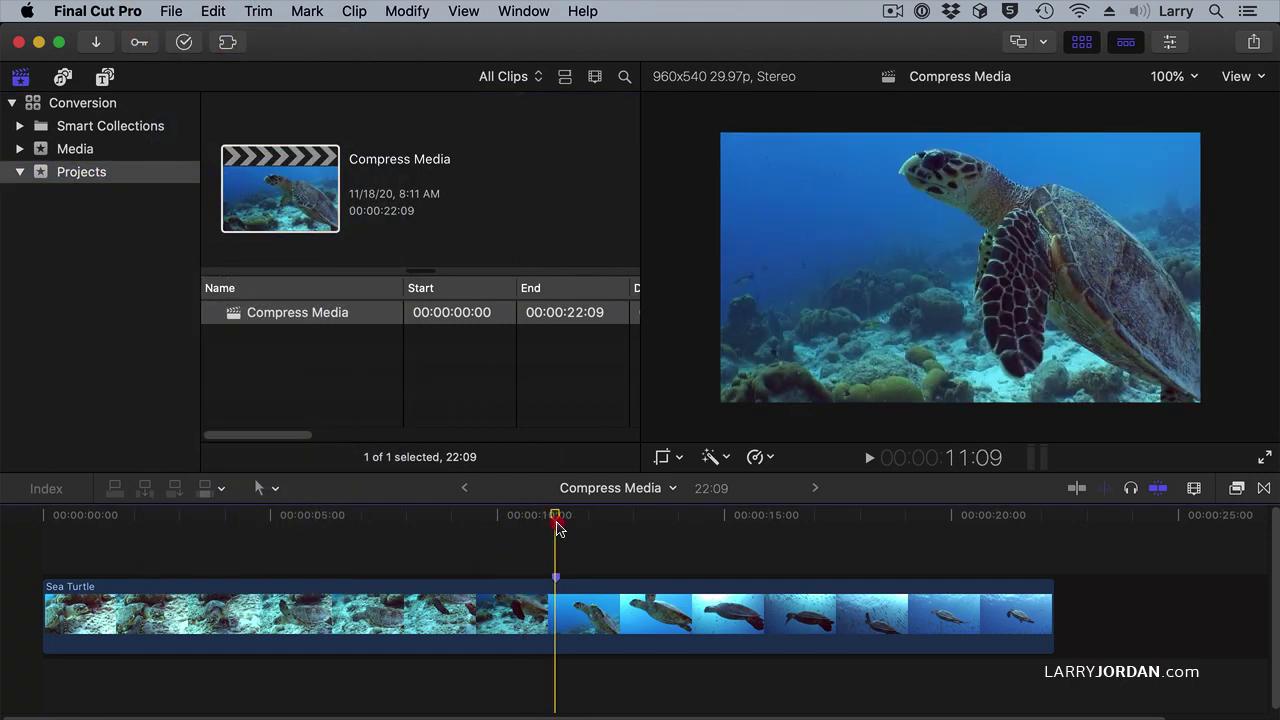
pyautogui.click(171, 10)
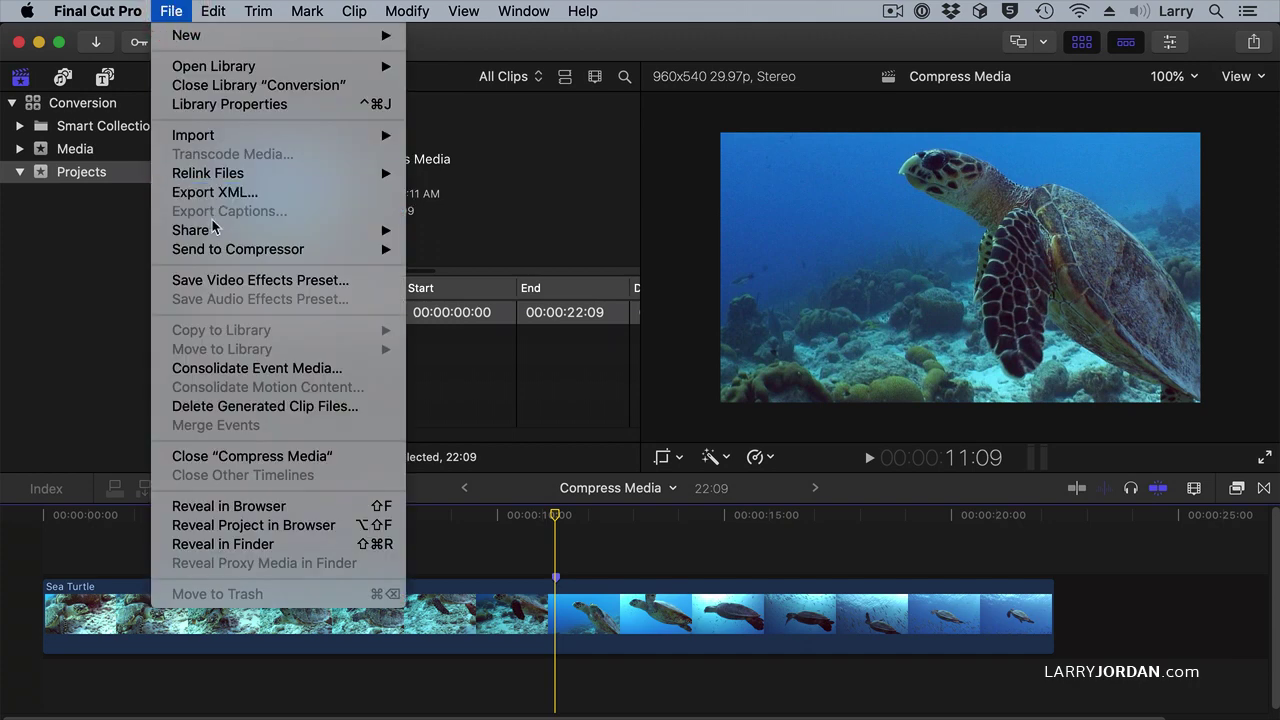
pyautogui.moveTo(214, 232)
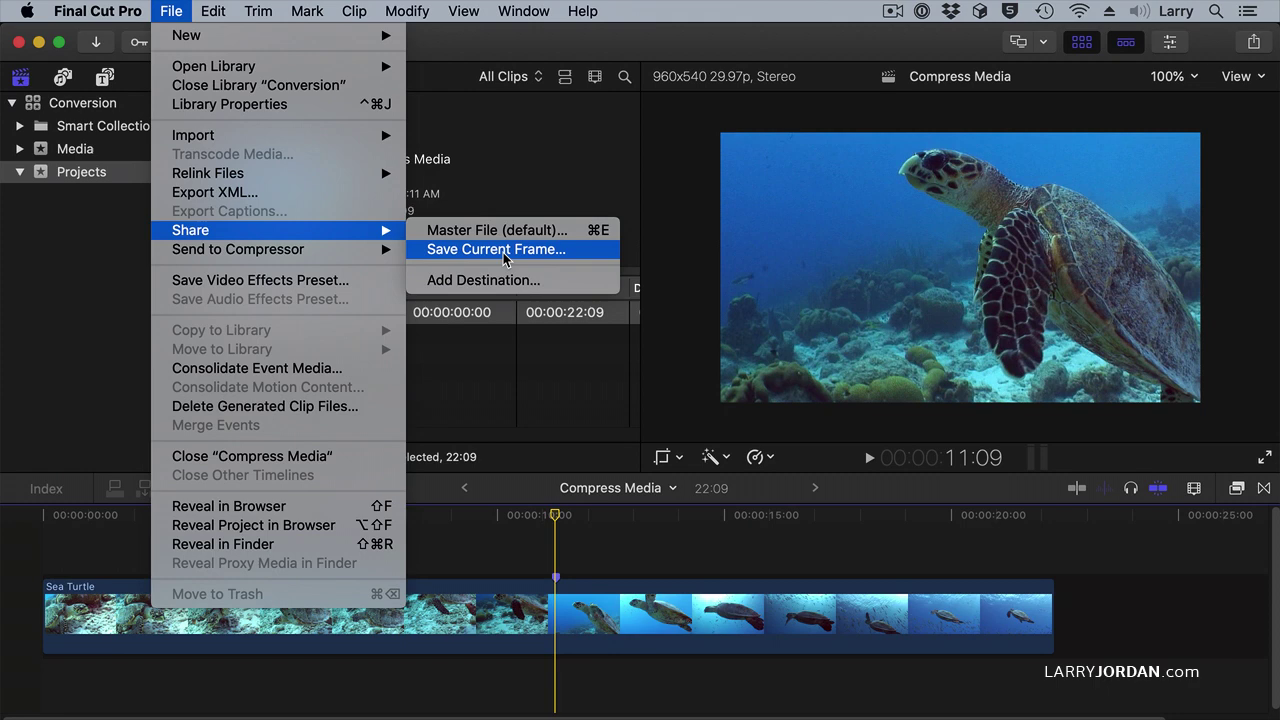
# Step: Add a Compressor Settings destination to the Destinations list
pyautogui.click(501, 280)
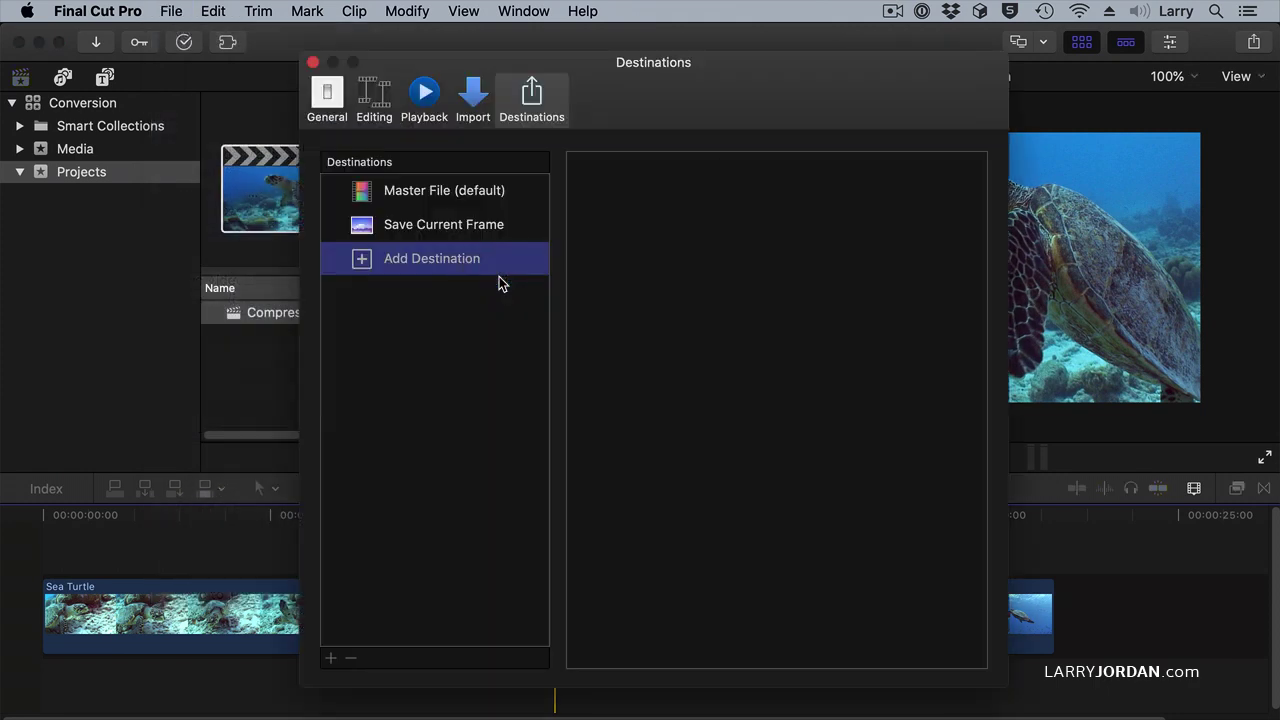
pyautogui.click(100, 11)
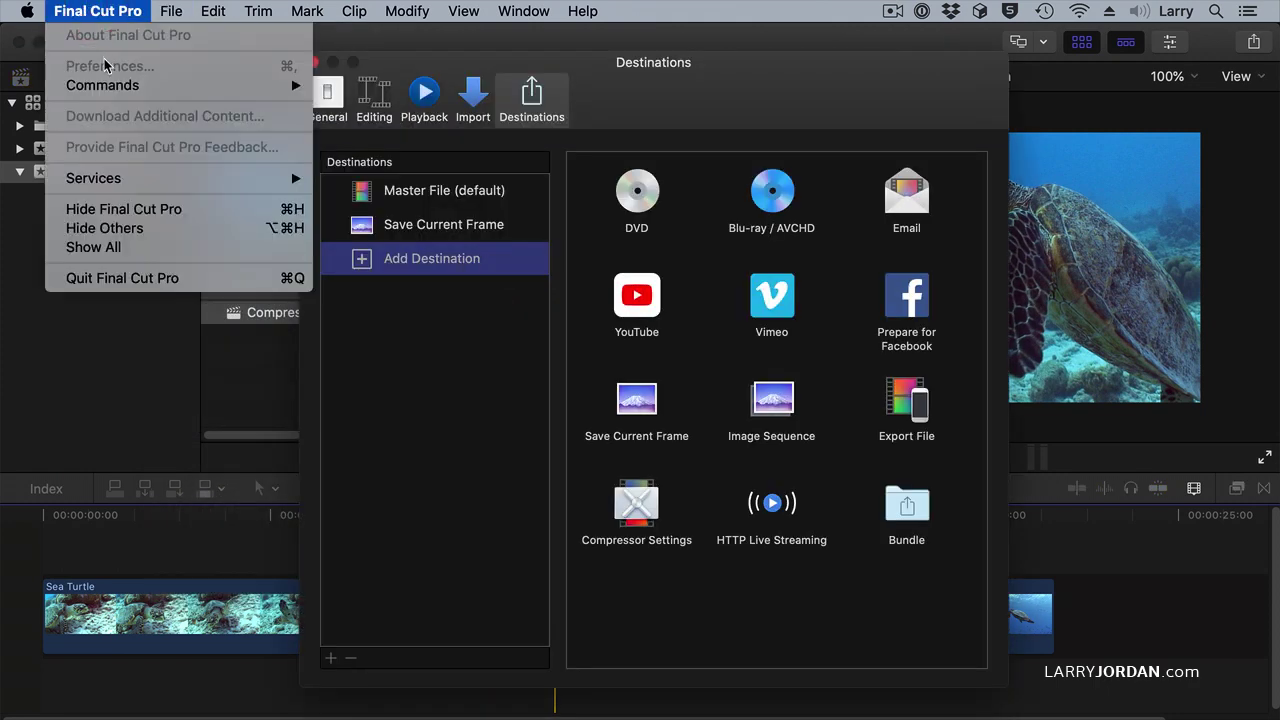
pyautogui.click(532, 95)
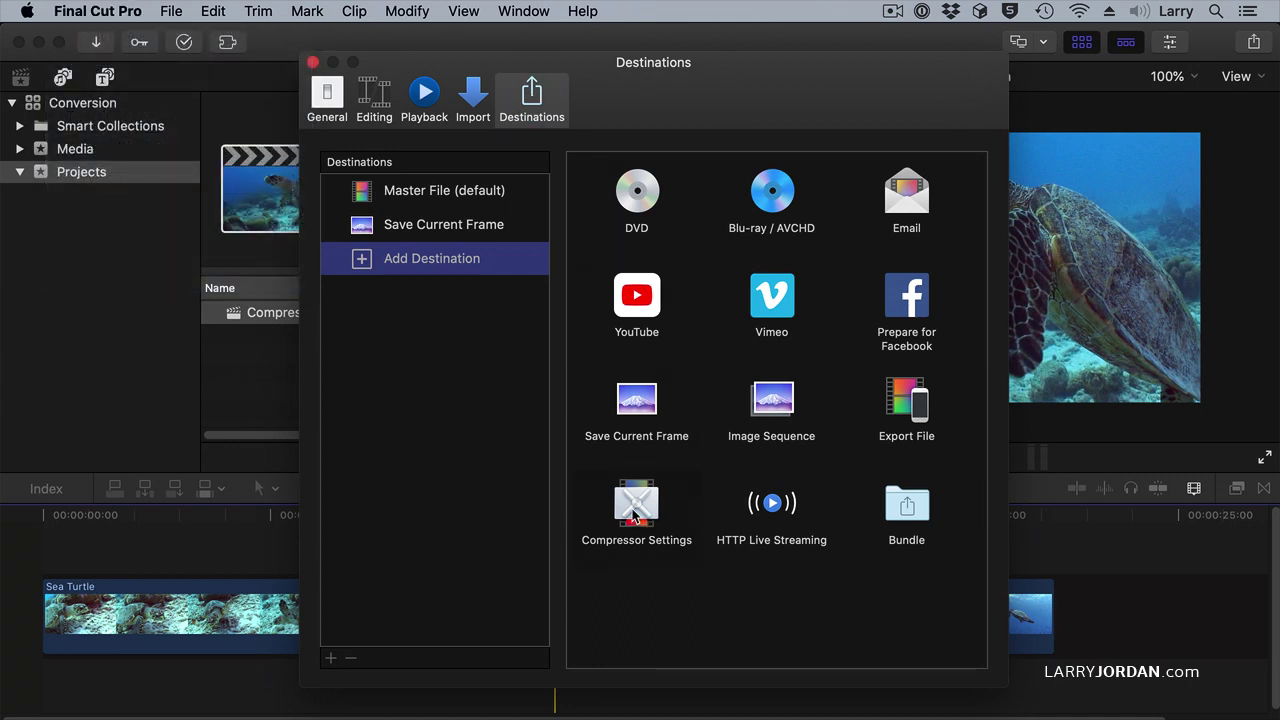
pyautogui.moveTo(634, 515); pyautogui.dragTo(517, 294)
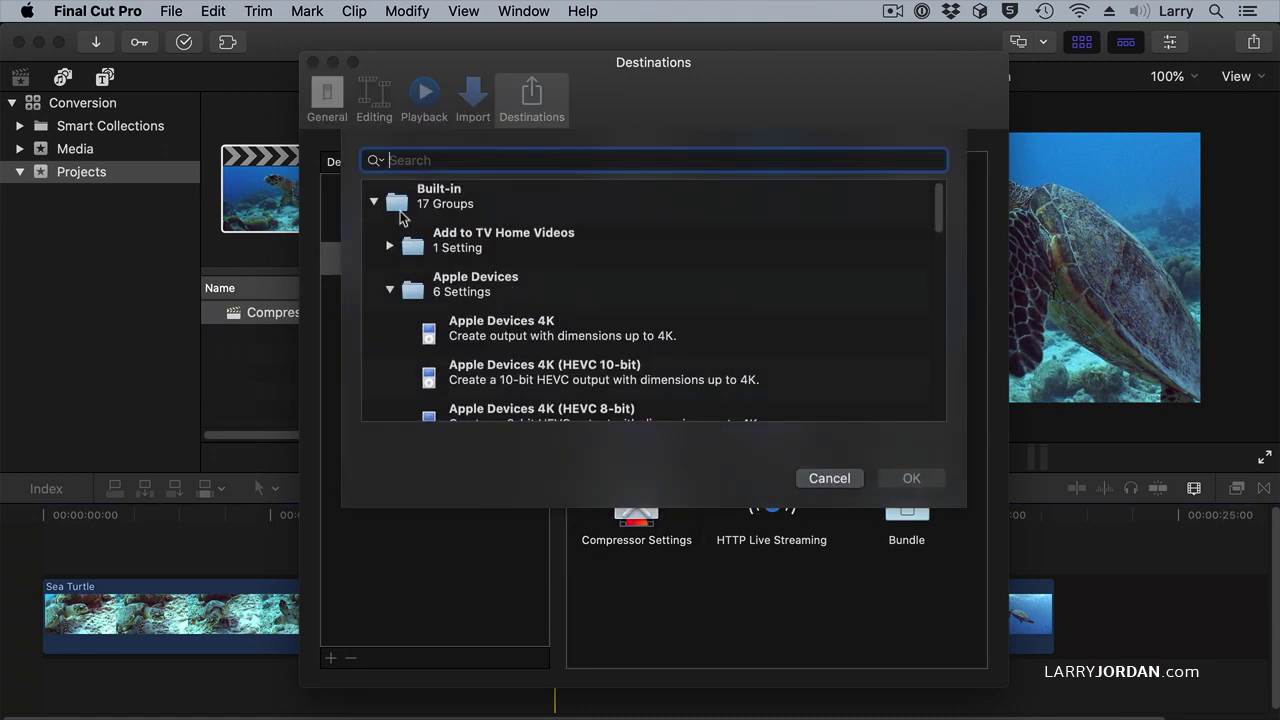
# Step: Pick the owner's 720p Compression Setting from the Custom group of presets
pyautogui.click(390, 289)
pyautogui.scroll(-1, 445, 285)
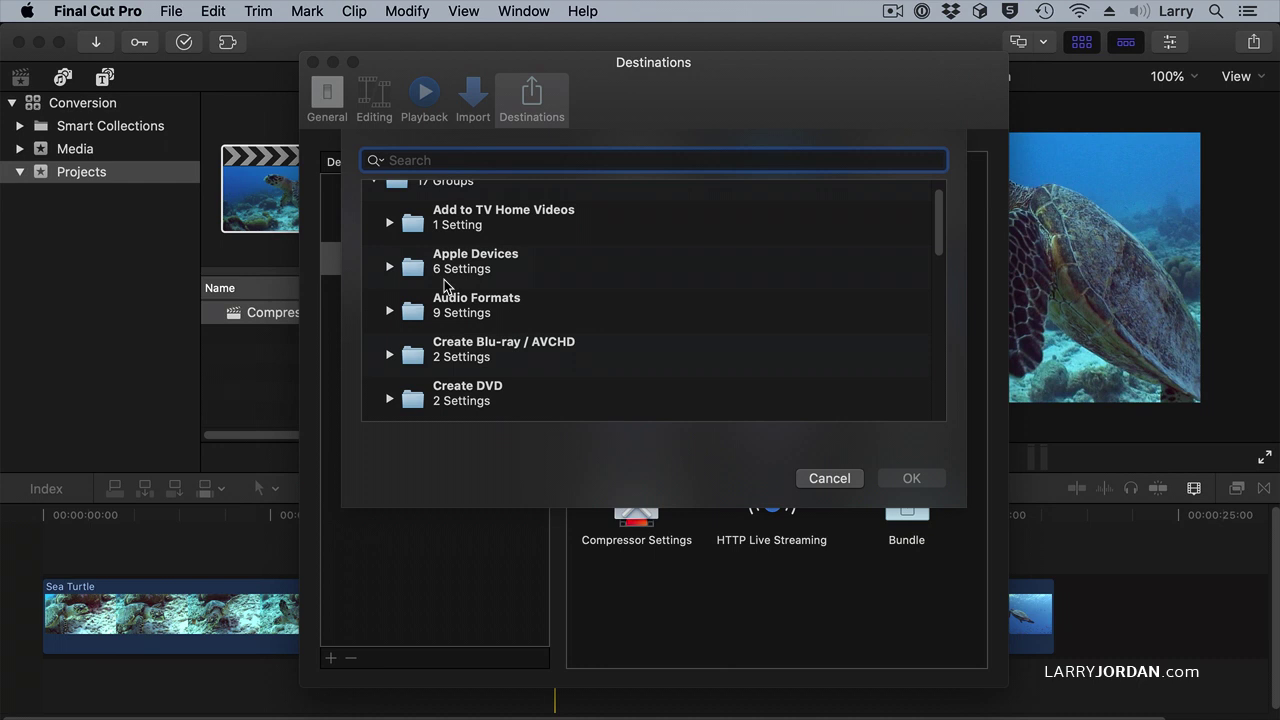
pyautogui.scroll(-10, 445, 285)
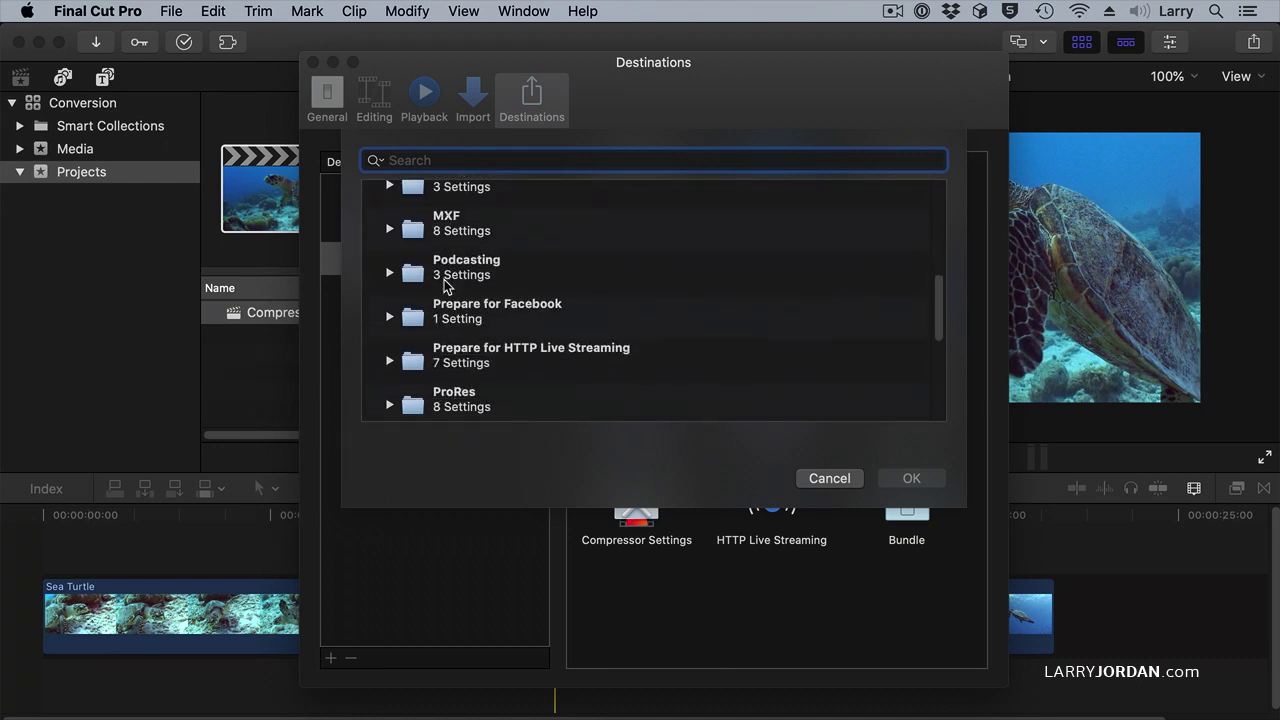
pyautogui.scroll(-6, 444, 284)
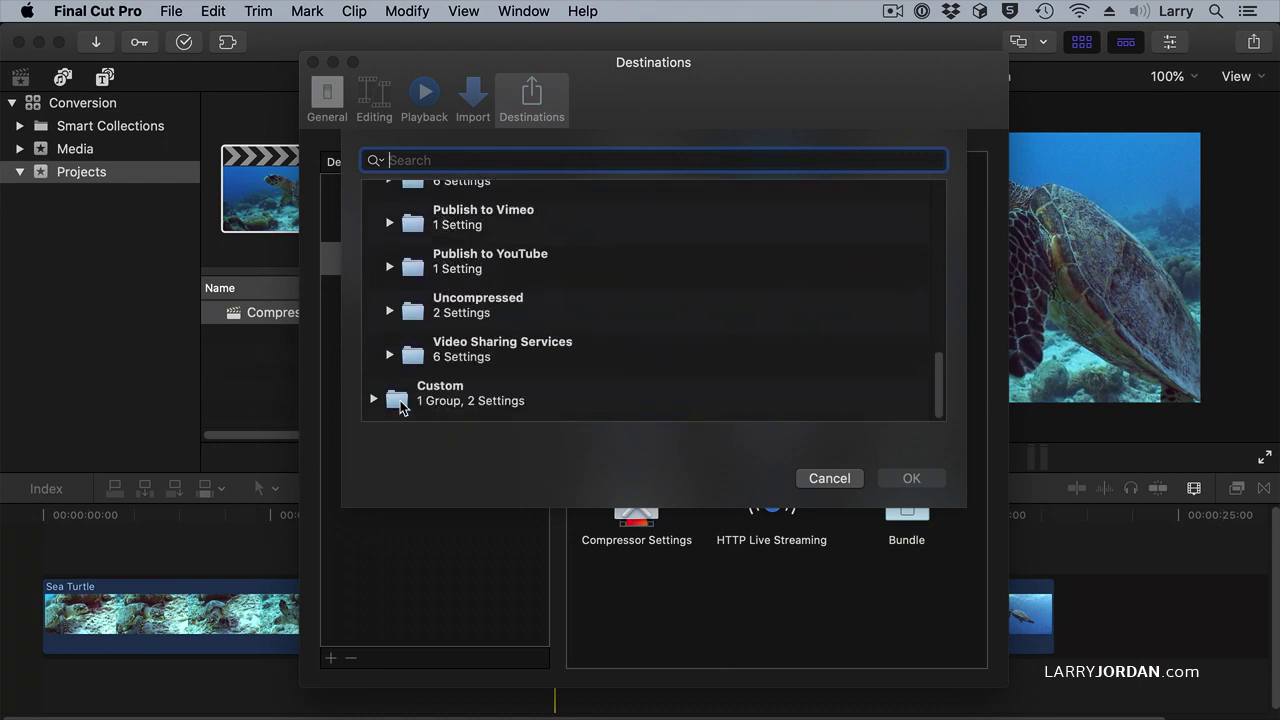
pyautogui.click(376, 399)
pyautogui.scroll(-3, 526, 318)
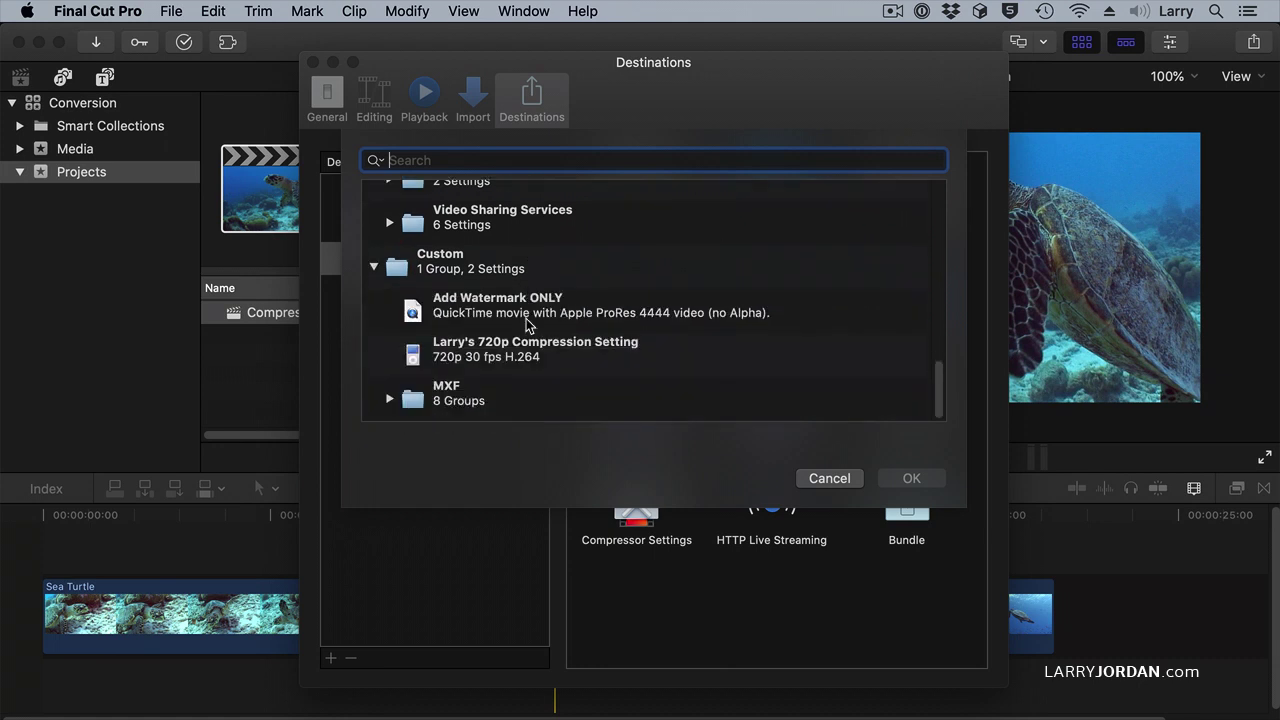
pyautogui.click(463, 365)
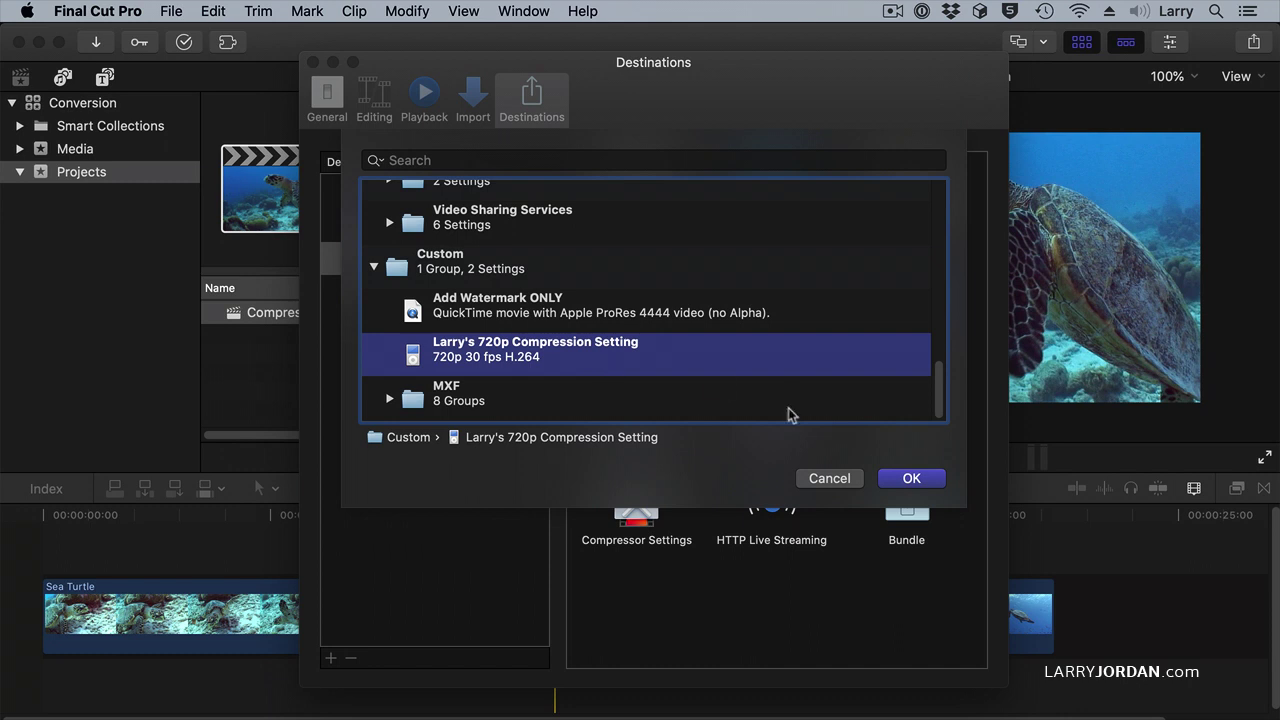
# Step: Confirm the new destination, close Destinations, and share Compress Media with the custom 720p setting
pyautogui.click(907, 476)
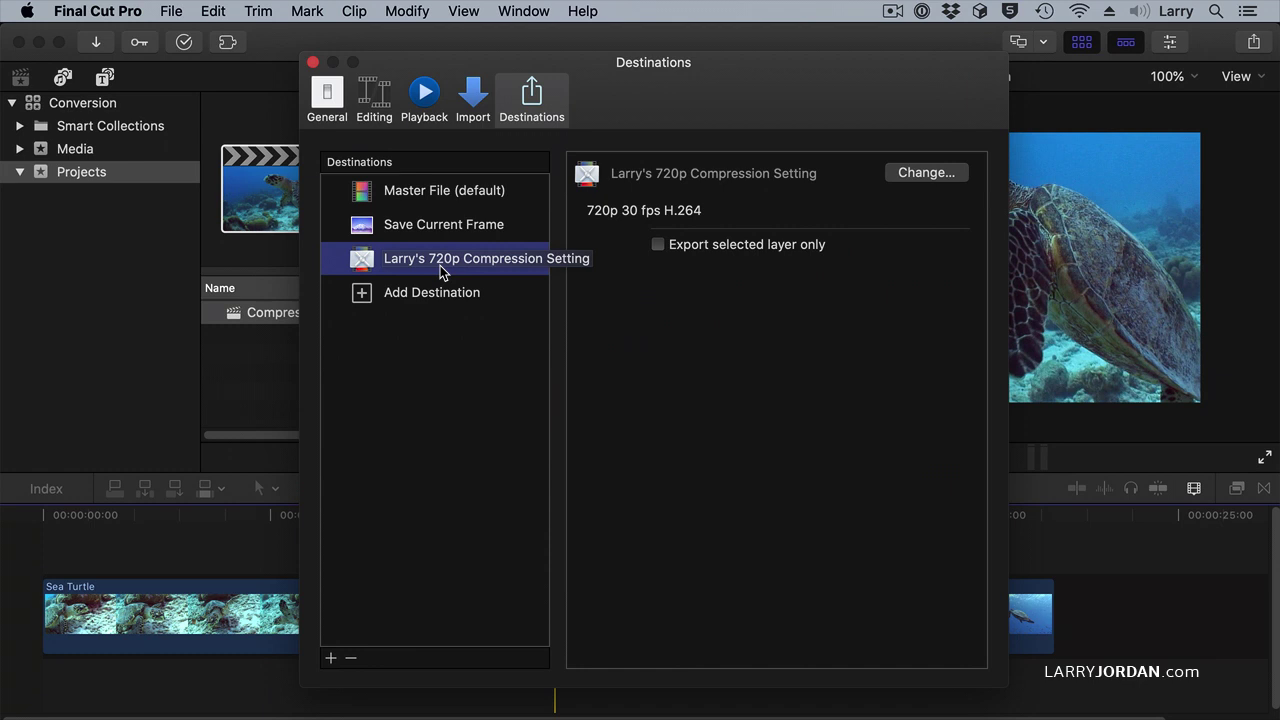
pyautogui.click(313, 63)
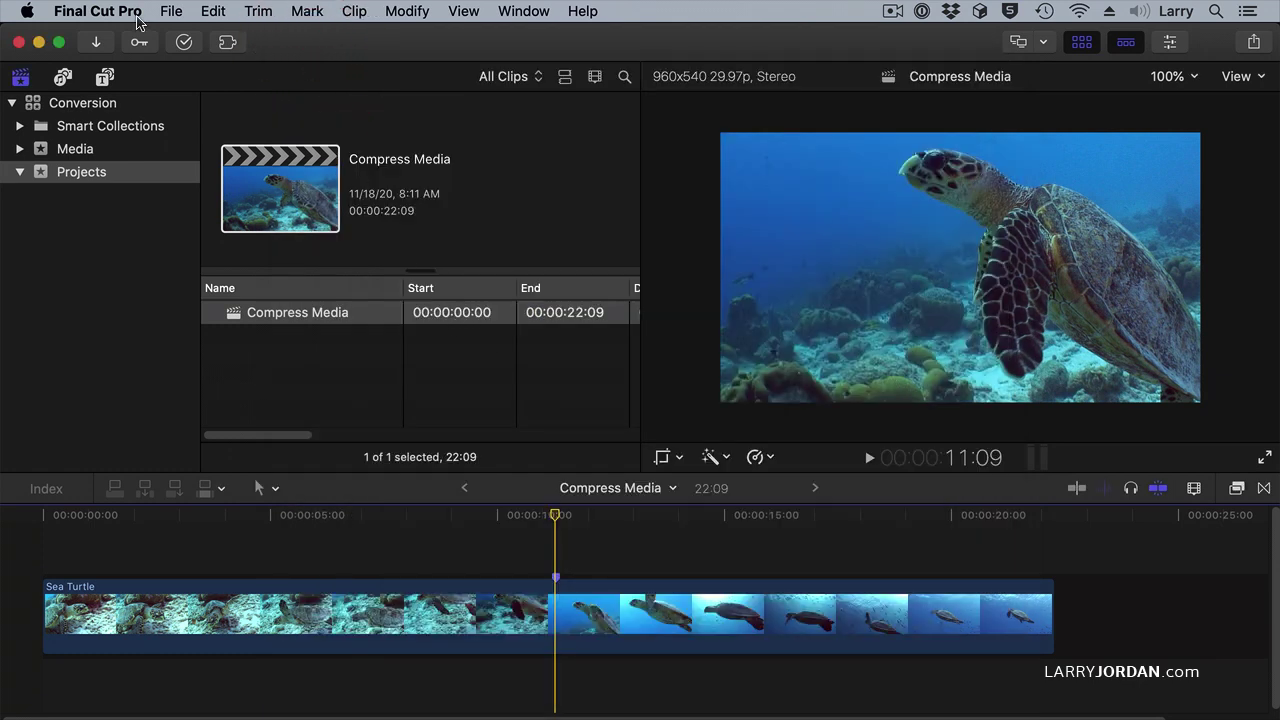
pyautogui.click(170, 8)
pyautogui.moveTo(360, 231)
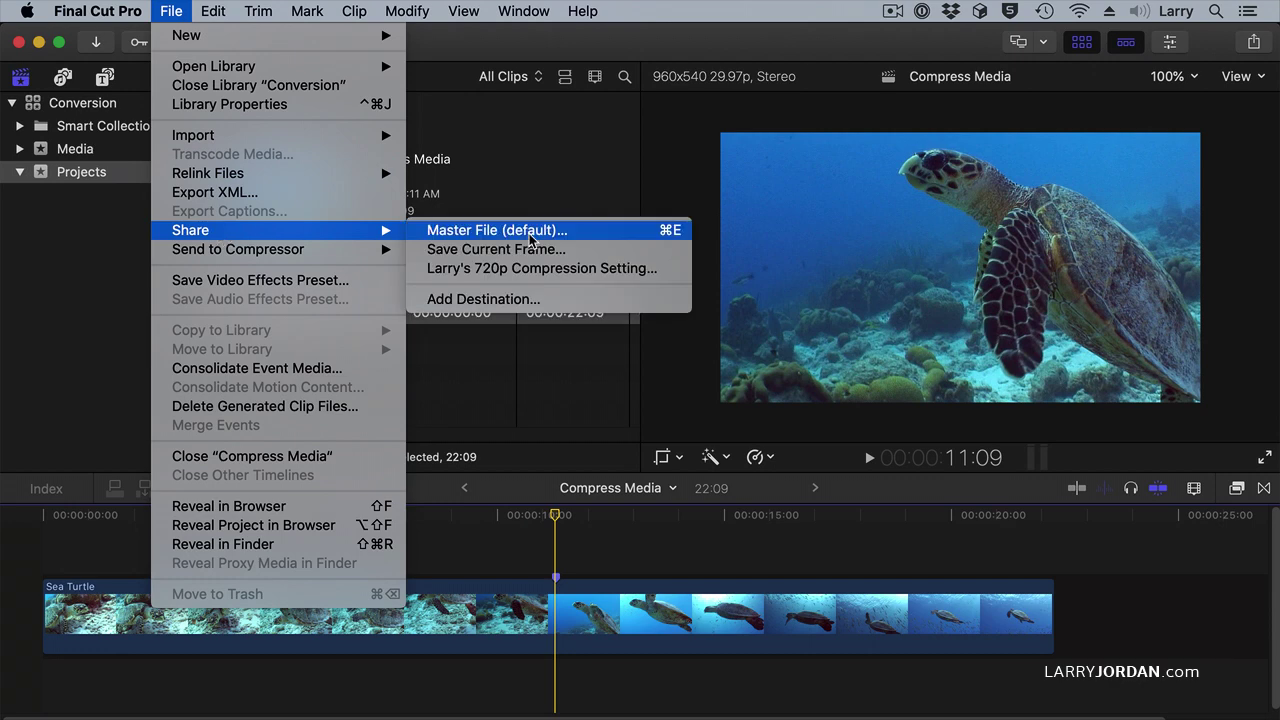
pyautogui.click(600, 276)
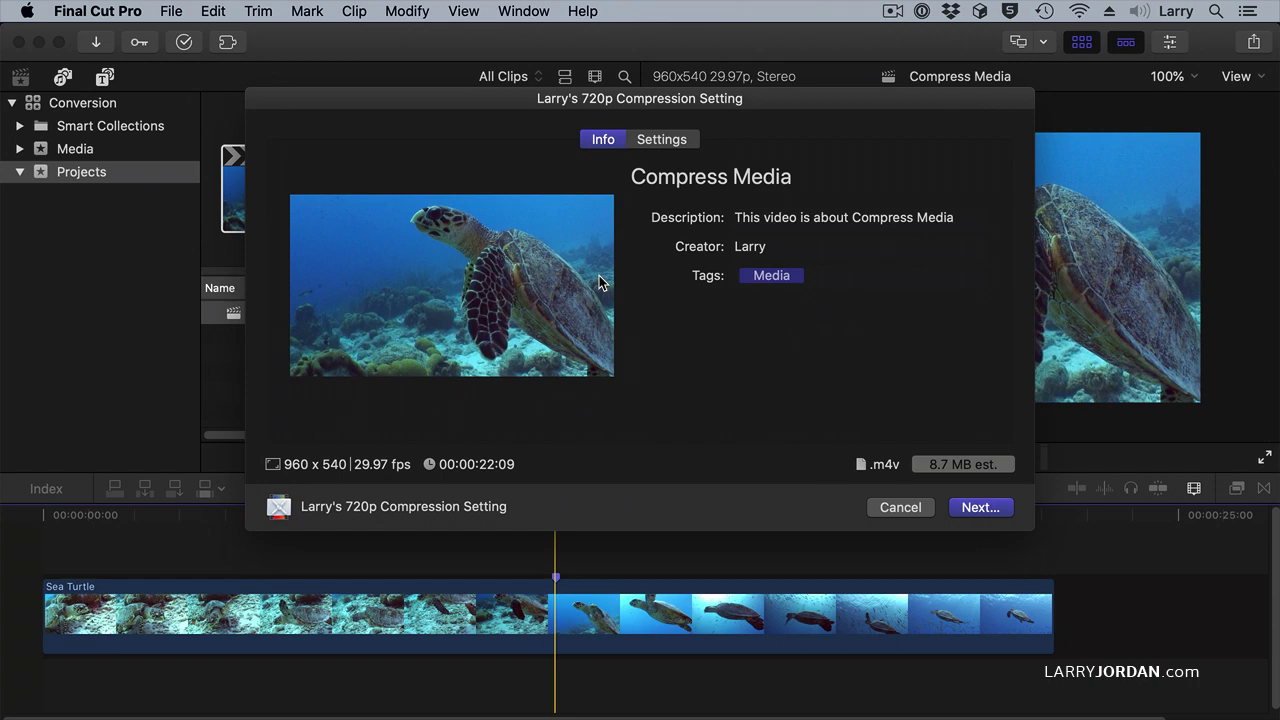
# Step: Check the share uses the 720p 30 fps H.264 preset and dismiss the preset chooser unchanged
pyautogui.click(663, 140)
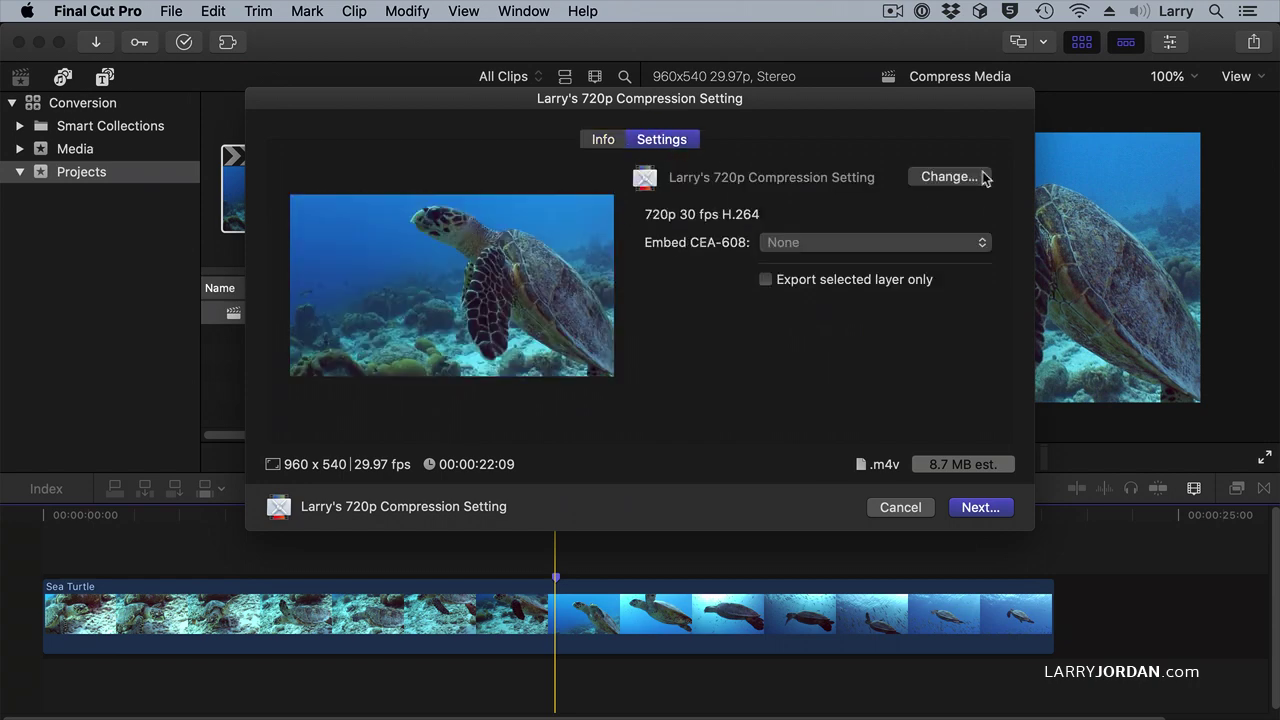
pyautogui.click(949, 176)
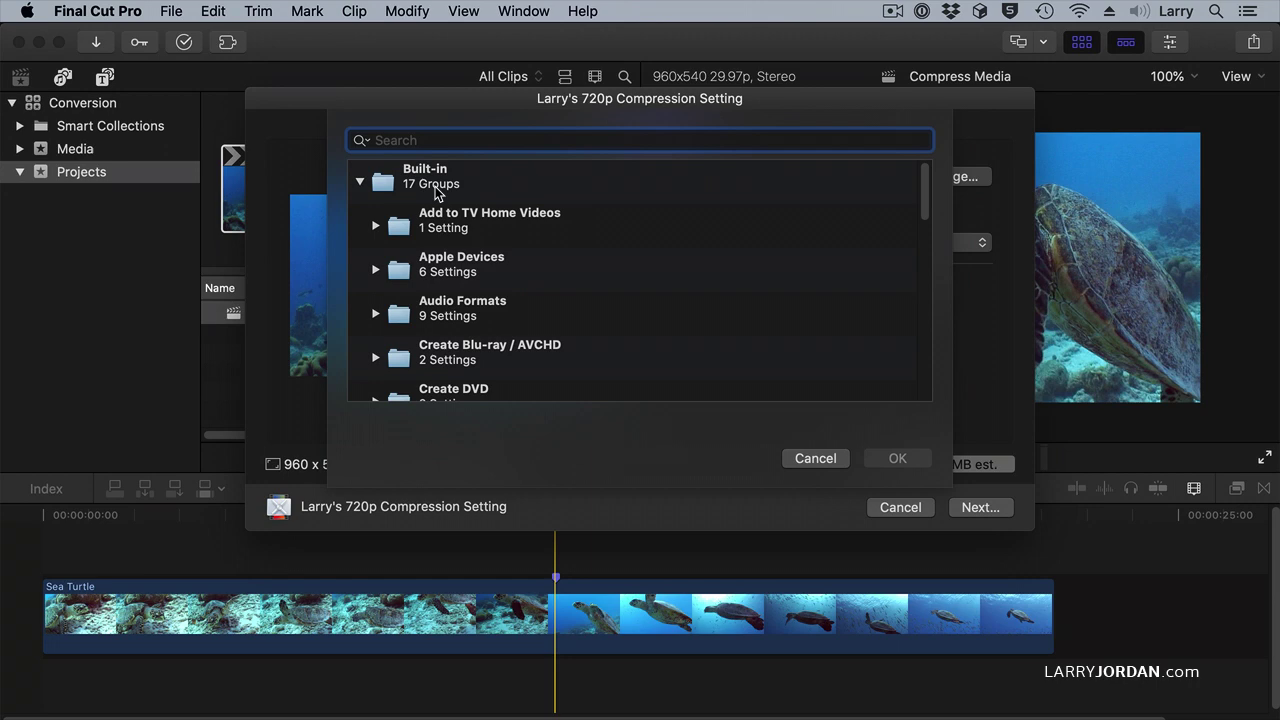
pyautogui.scroll(-3, 436, 192)
pyautogui.scroll(-10, 436, 192)
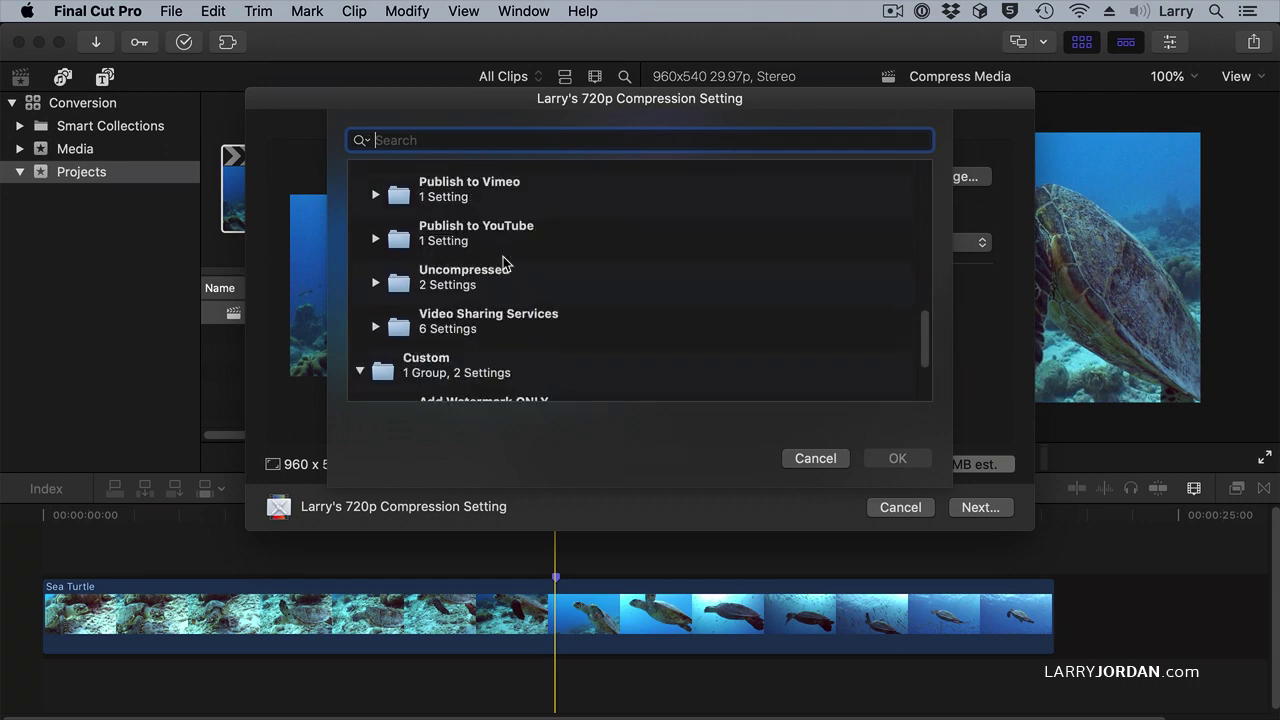
pyautogui.scroll(13, 505, 262)
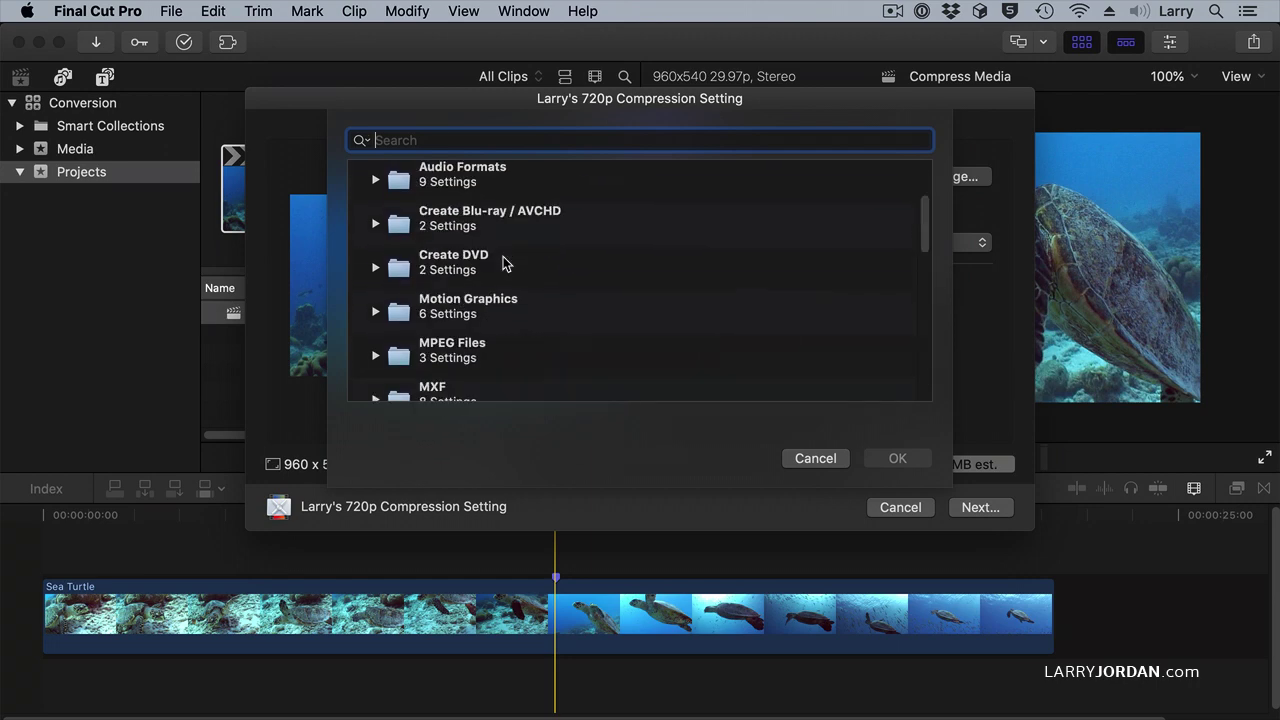
pyautogui.click(815, 457)
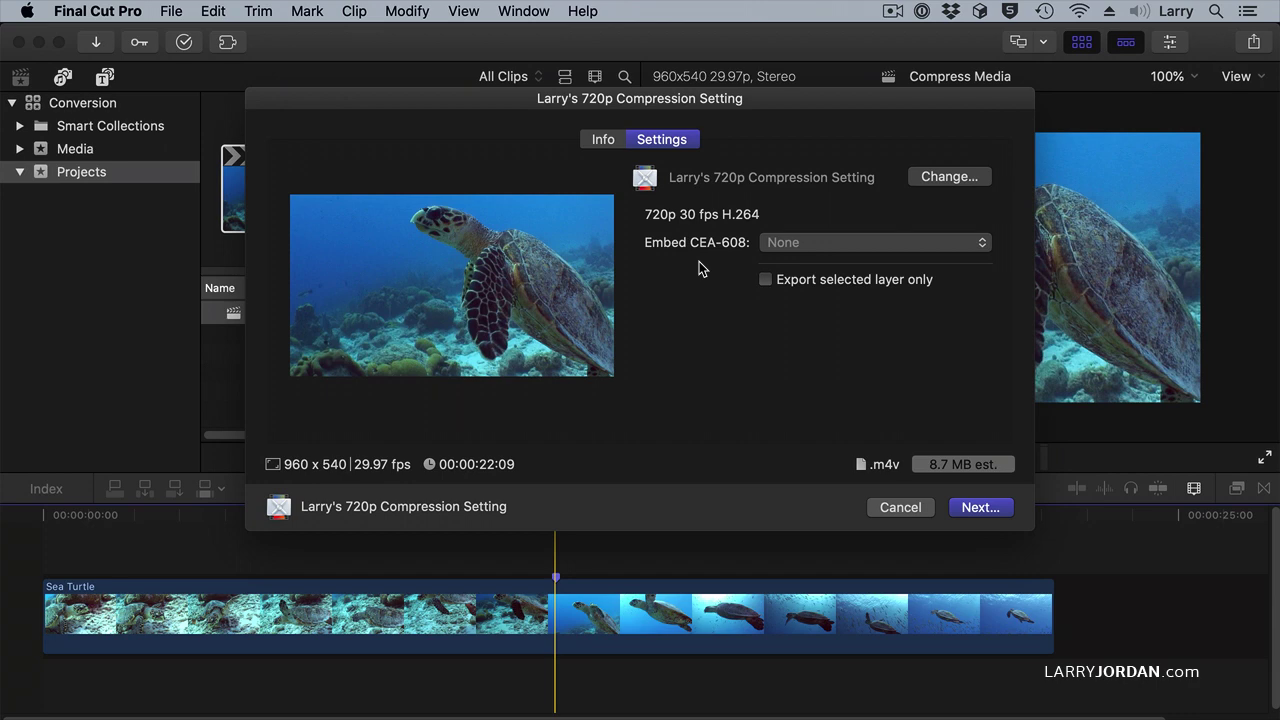
# Step: Cancel the share, return the playhead to 9:11, and show the Bay Bridge batch properties in Compressor
pyautogui.click(899, 507)
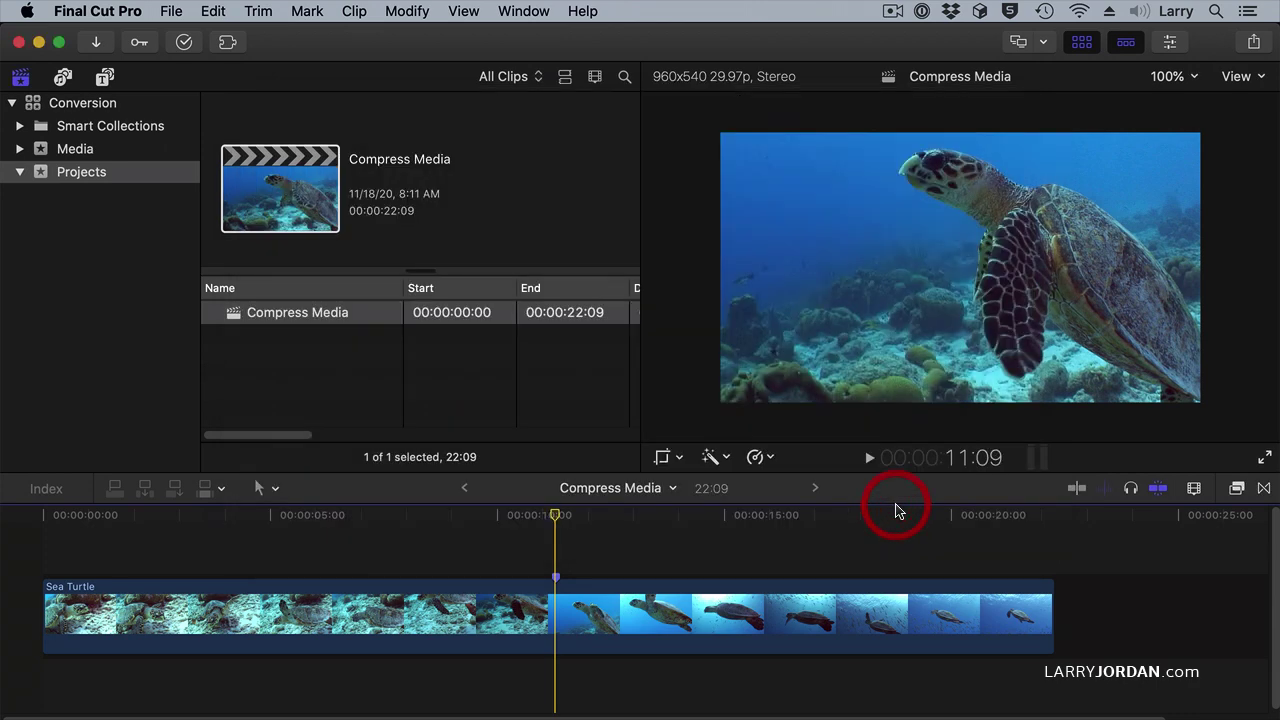
pyautogui.click(467, 550)
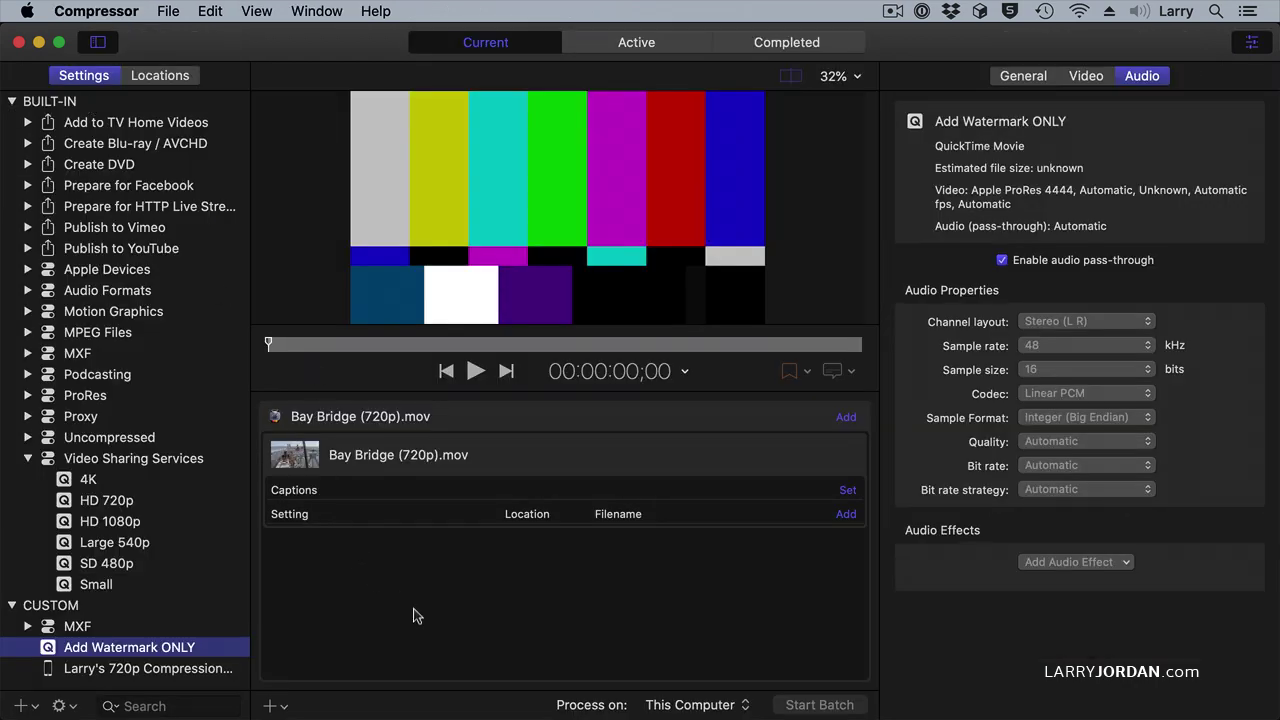
pyautogui.click(416, 608)
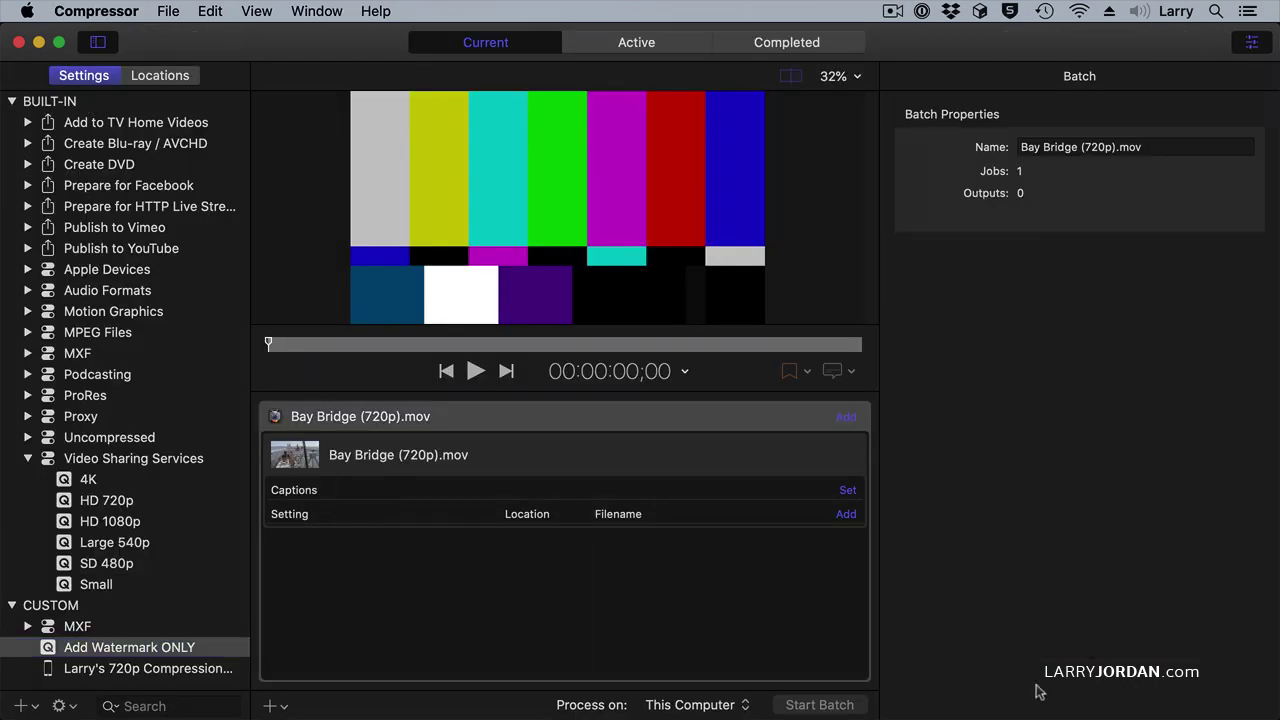